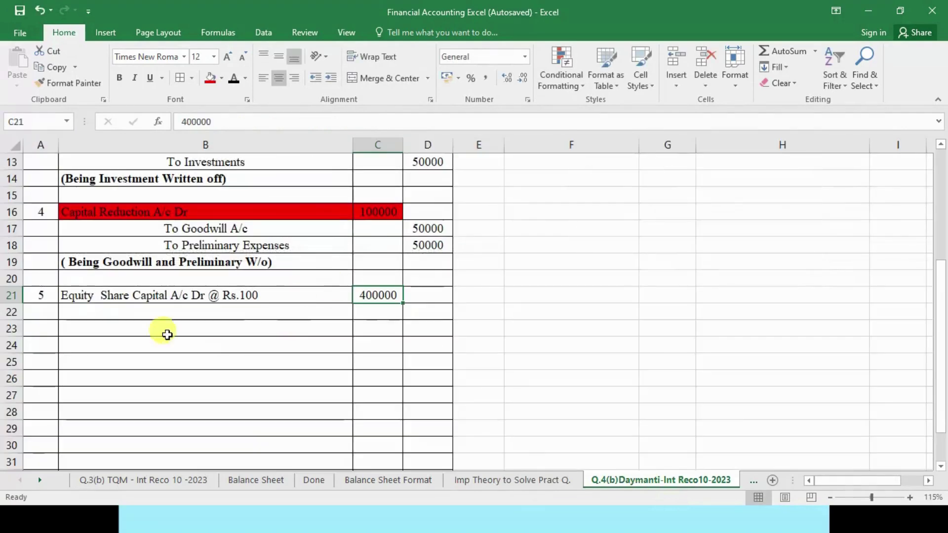
Examine entry 5's debit line in row 21, its amount and the Rs.100 face value in its description
left_click(94, 295)
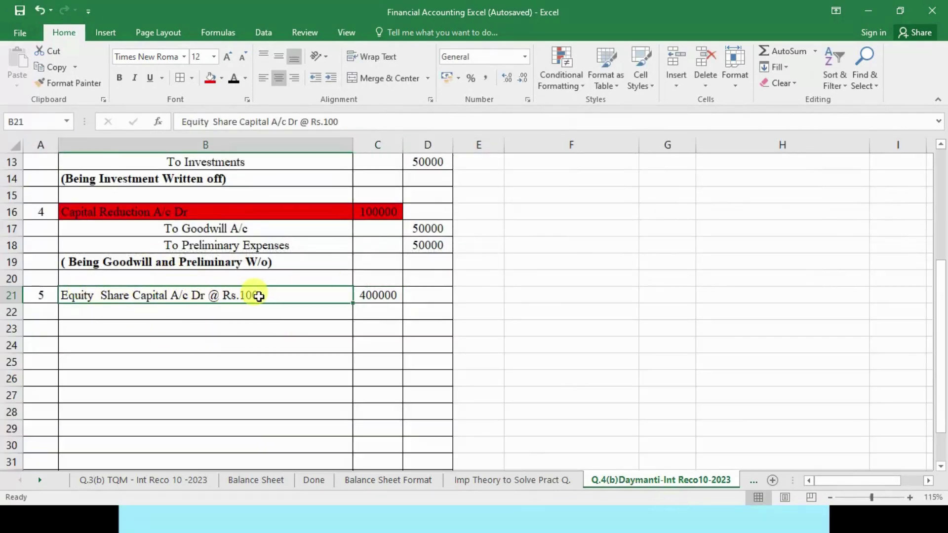
left_click(378, 297)
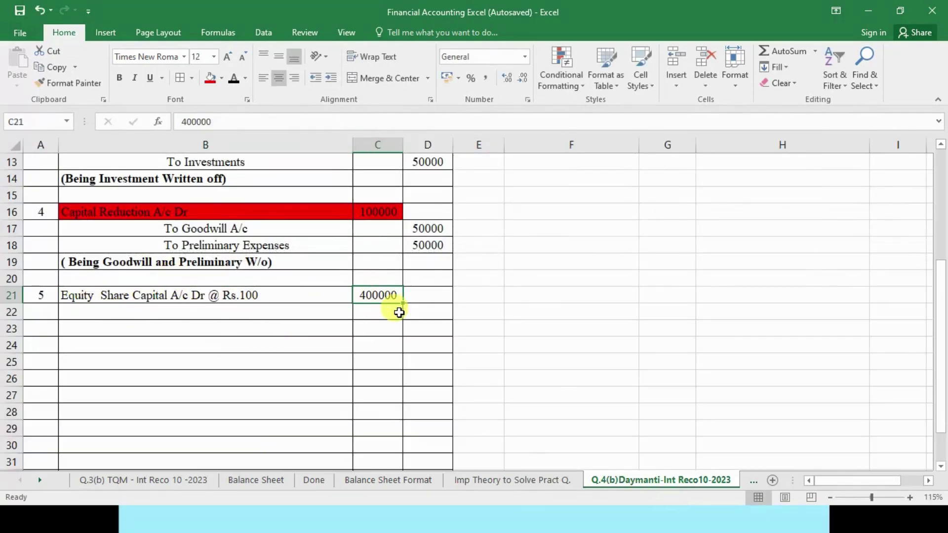
left_click(302, 292)
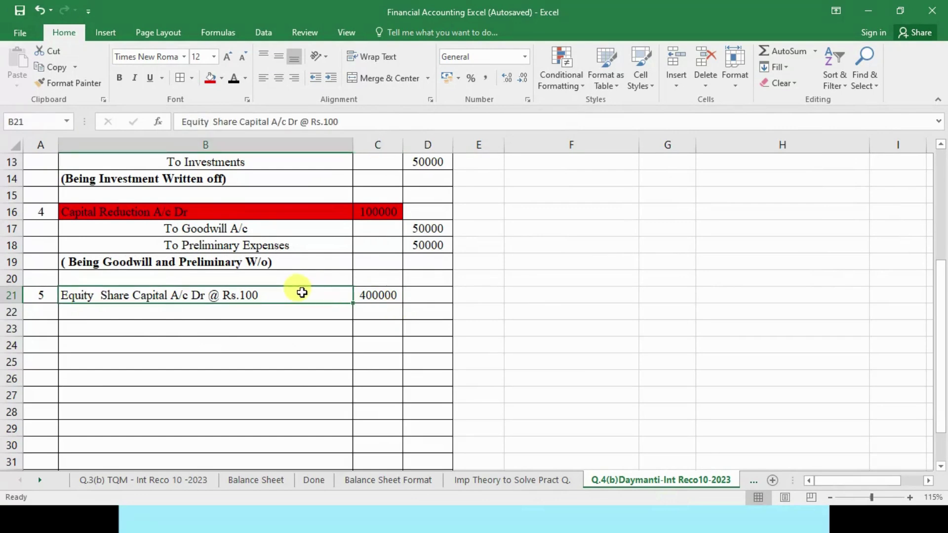
left_click(381, 292)
left_click(256, 294)
double_click(264, 296)
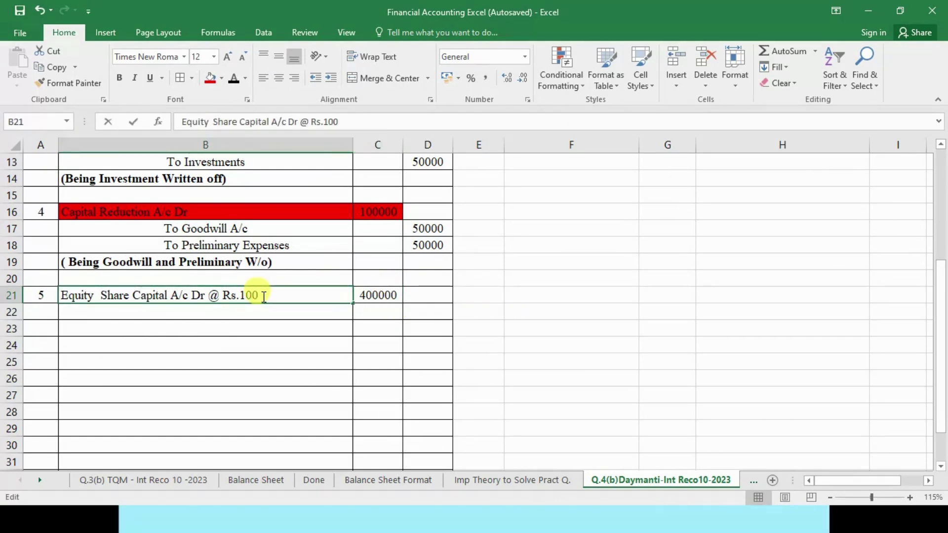
left_click_drag(263, 296, 205, 295)
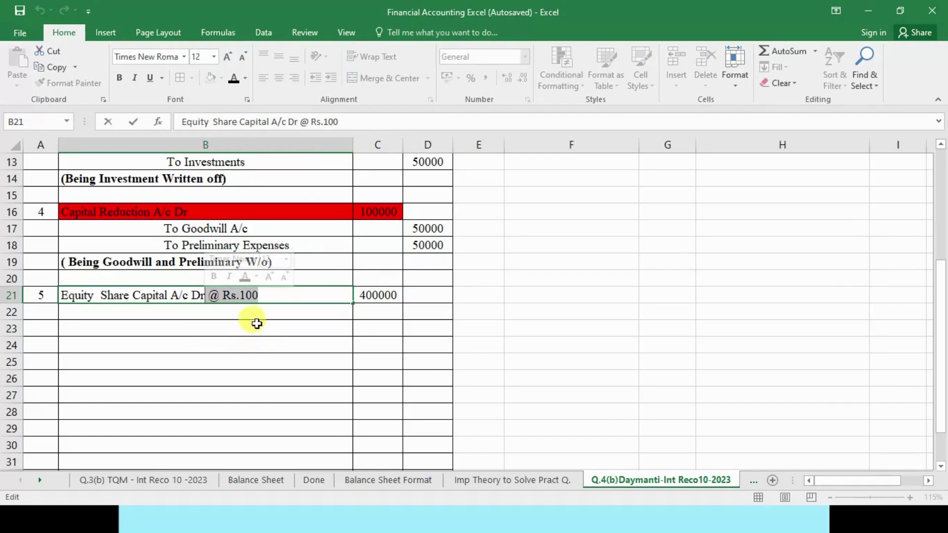
Switch to the problem slide and underline and circle "30 each" in point 2 with the pen
key("alt+Tab")
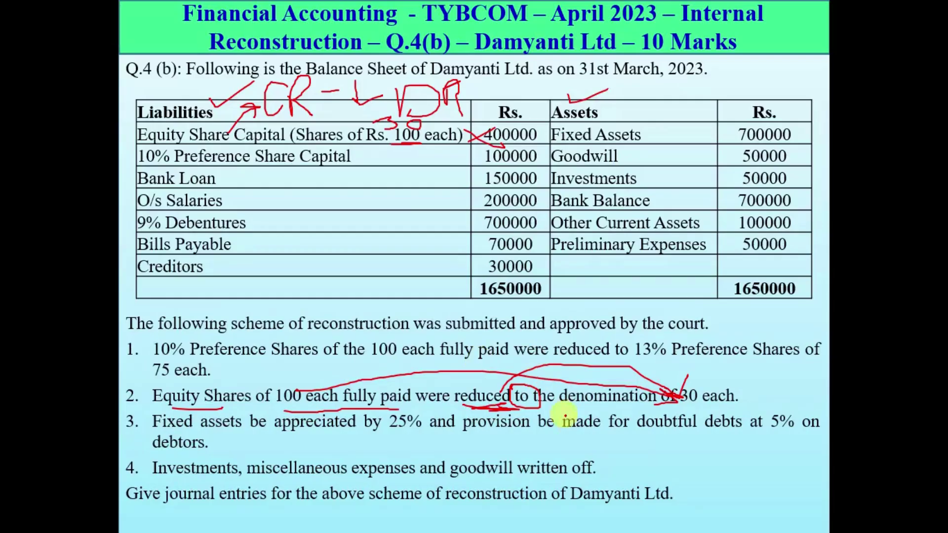
mouse_move(610, 409)
left_mouse_down()
mouse_move(706, 408)
mouse_move(666, 385)
left_mouse_up()
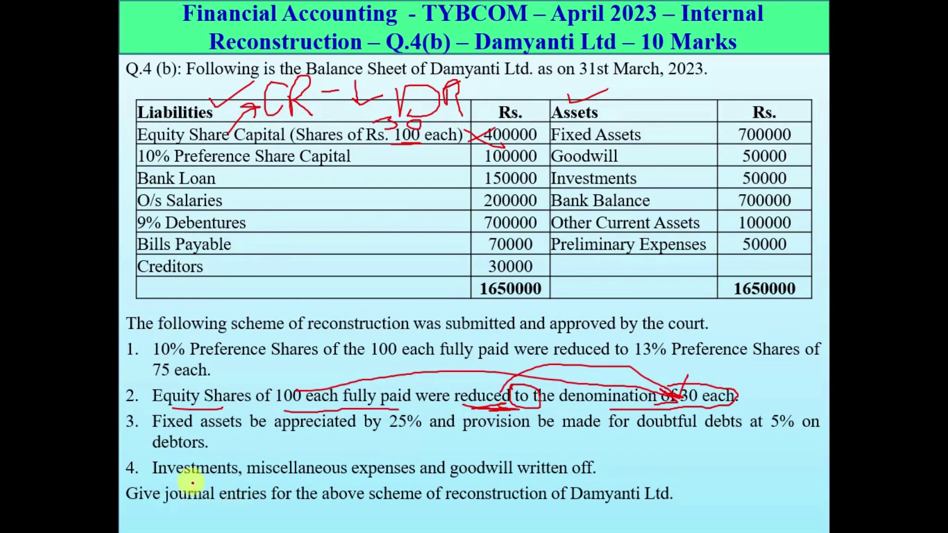
Erase all ink from the slide, then tick Equity Share Capital and write "CR" beside Liabilities
mouse_move(188, 528)
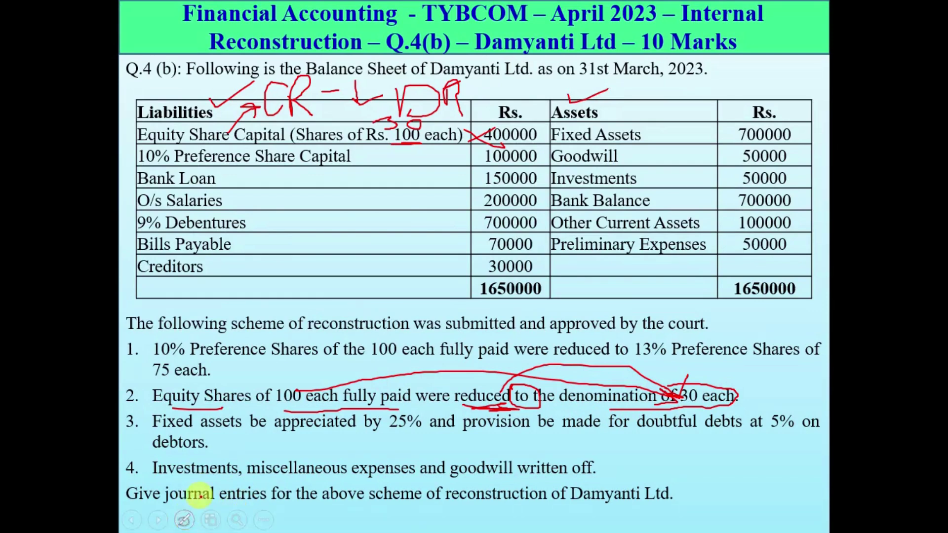
left_click(183, 518)
left_click(163, 466)
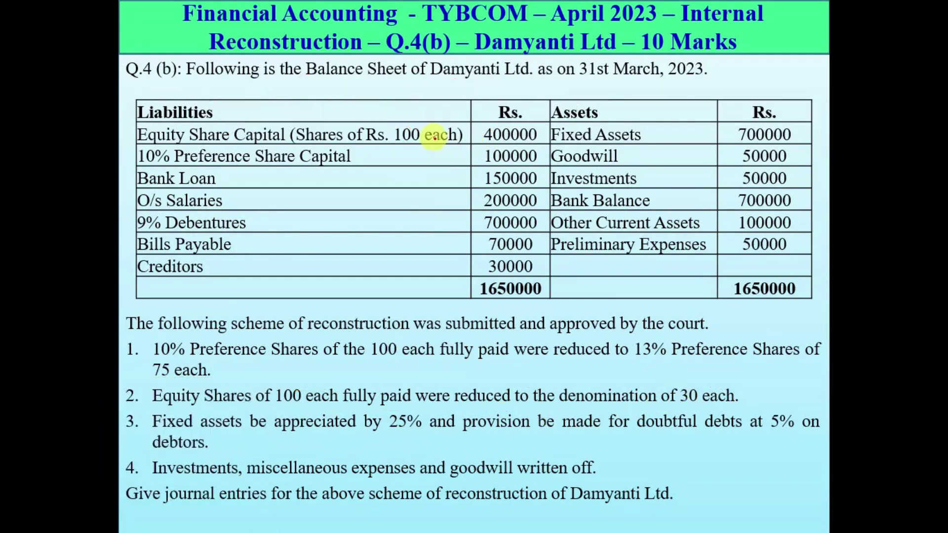
left_click_drag(122, 132, 150, 127)
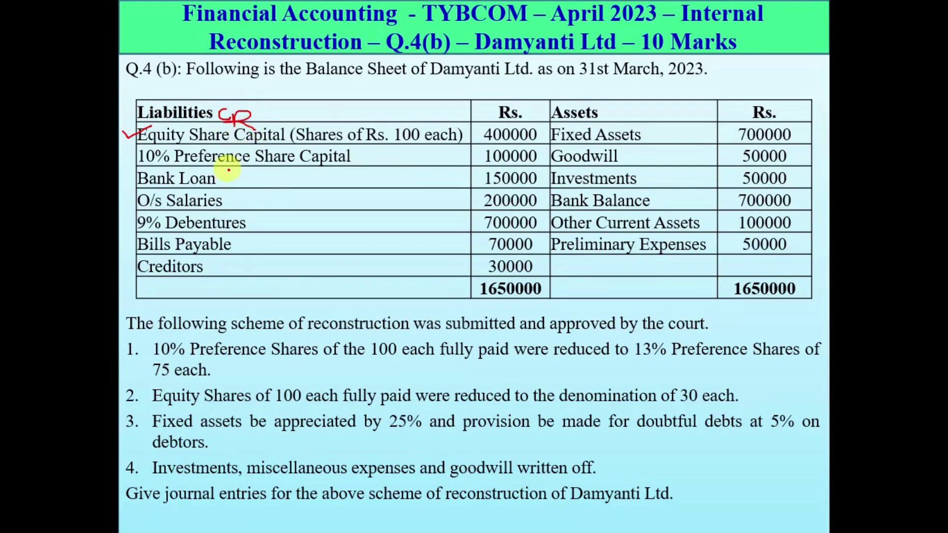
Switch to Excel, make the credit line "To Equity share Capital A/c @ Rs.30" in B23 visible and compare it with row 21
key("alt+Tab")
left_click(258, 329)
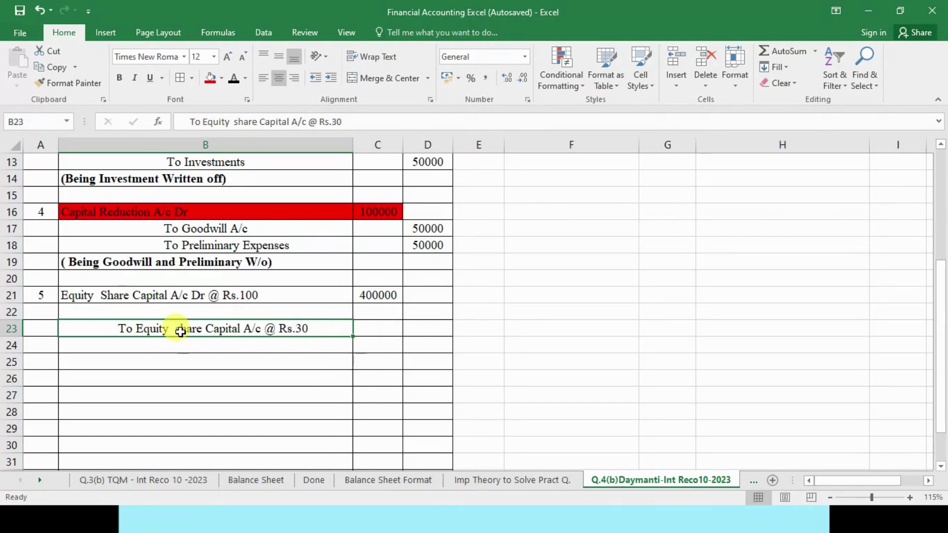
left_click(180, 295)
left_click(178, 331)
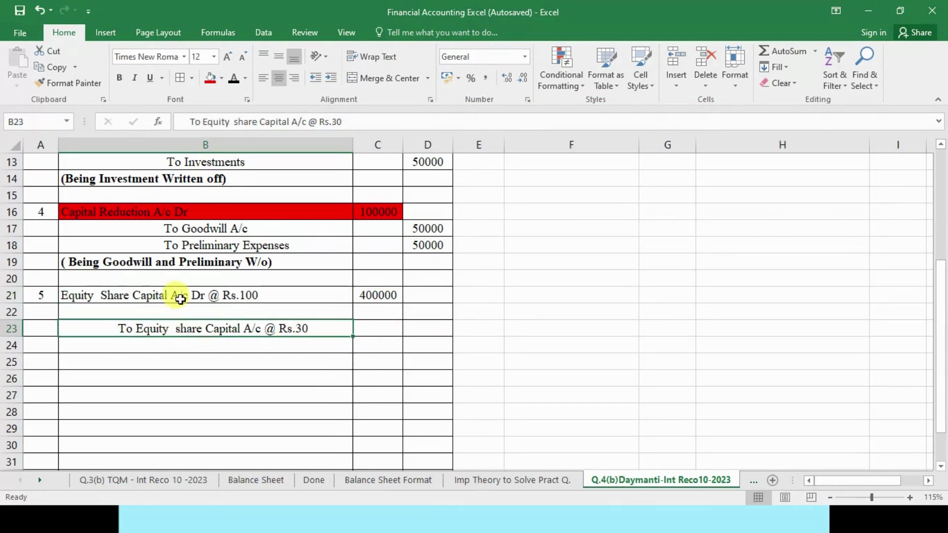
left_click(180, 295)
left_click(187, 329)
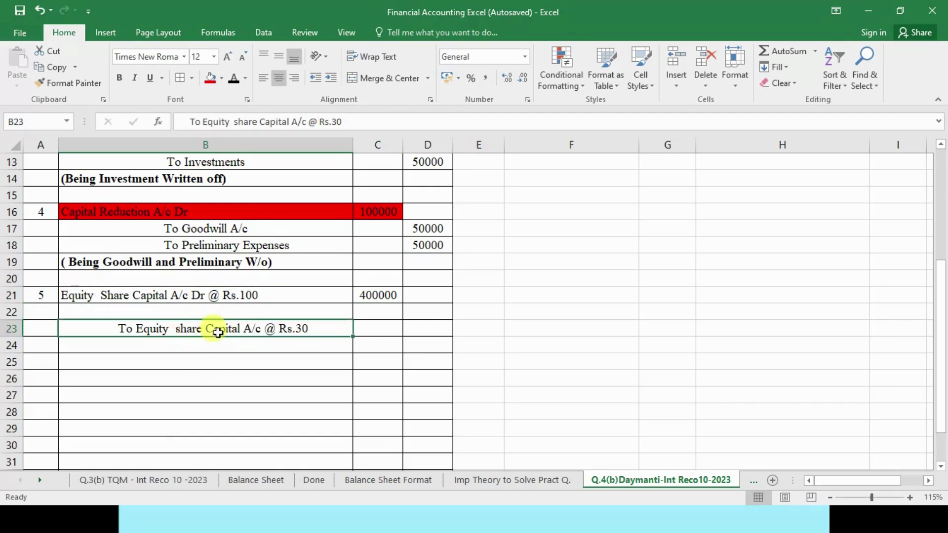
left_click(250, 295)
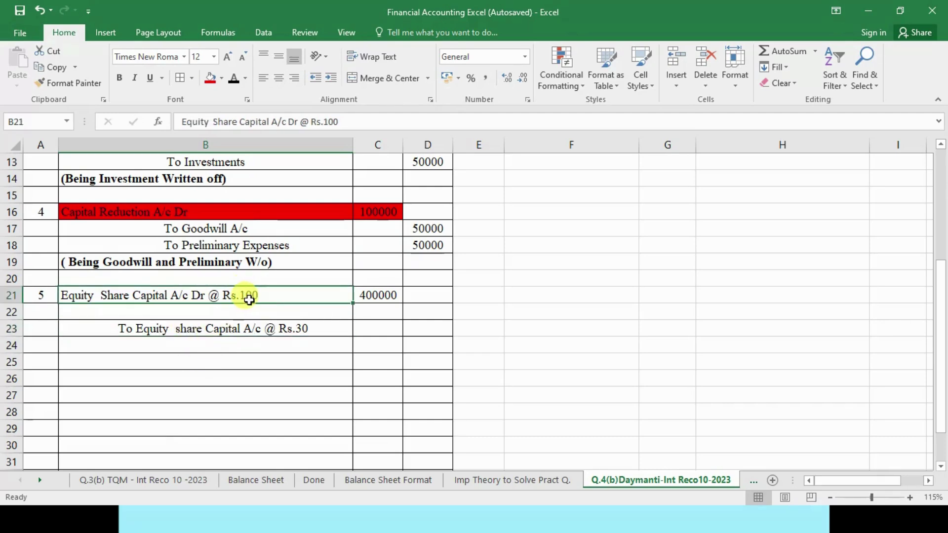
Switch to the slide, circle "CR", underline "reduced" in point 2 and write a down arrow with "DR" beside the circle
key("alt+Tab")
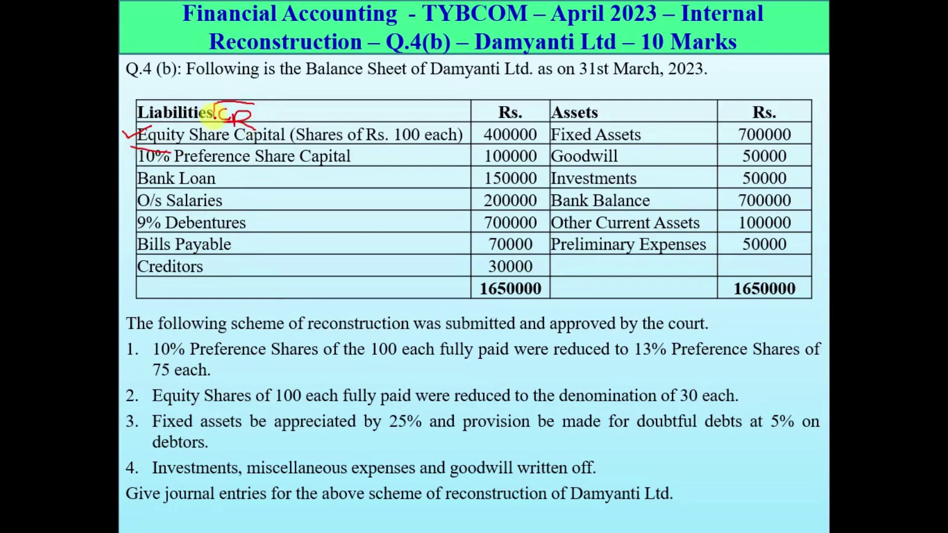
left_click_drag(207, 113, 261, 114)
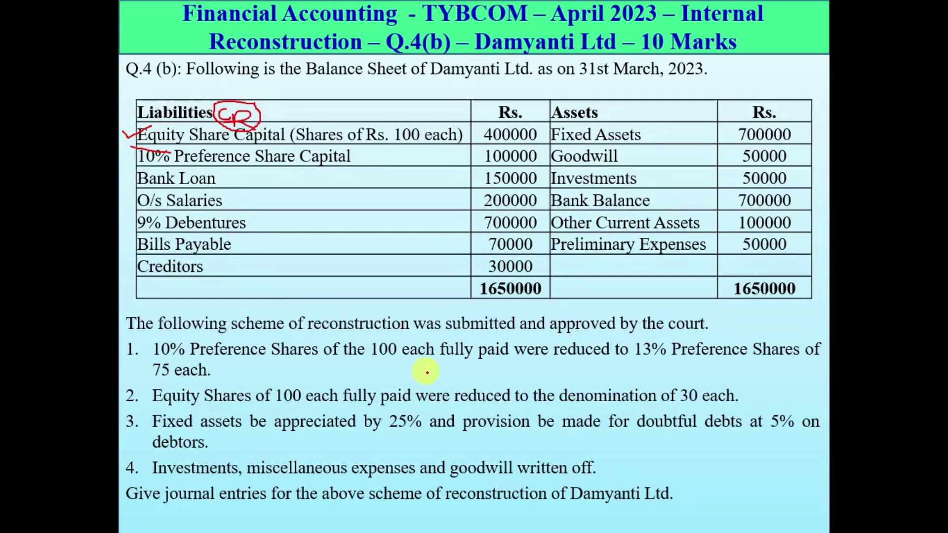
left_click_drag(447, 408, 486, 401)
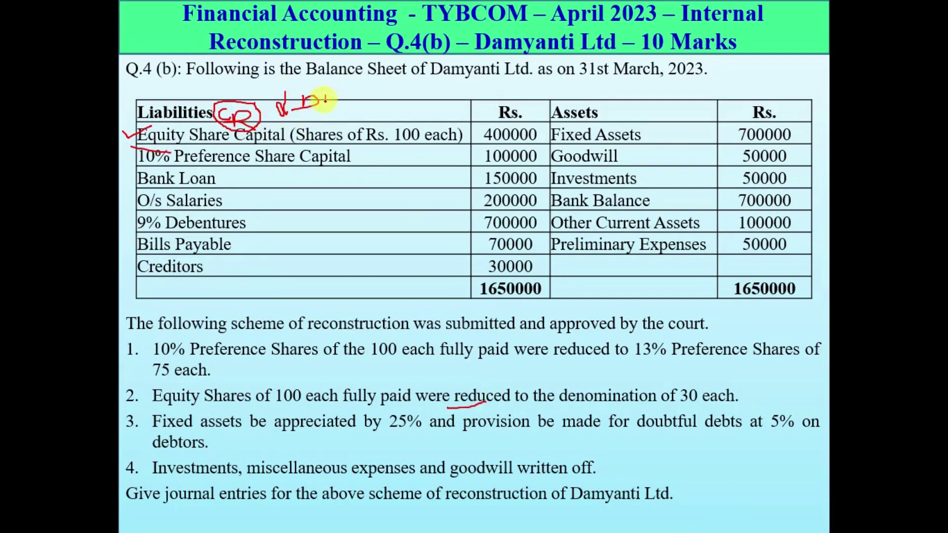
Underline "30" in point 2 on the slide and add pen marks around the Equity Share Capital line
key("alt+Tab")
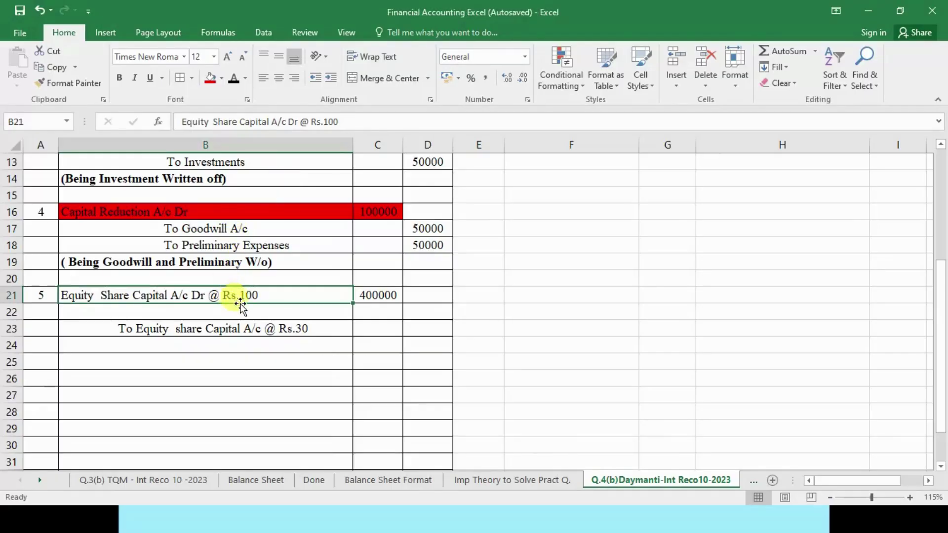
key("alt+Tab")
left_click_drag(678, 408, 711, 407)
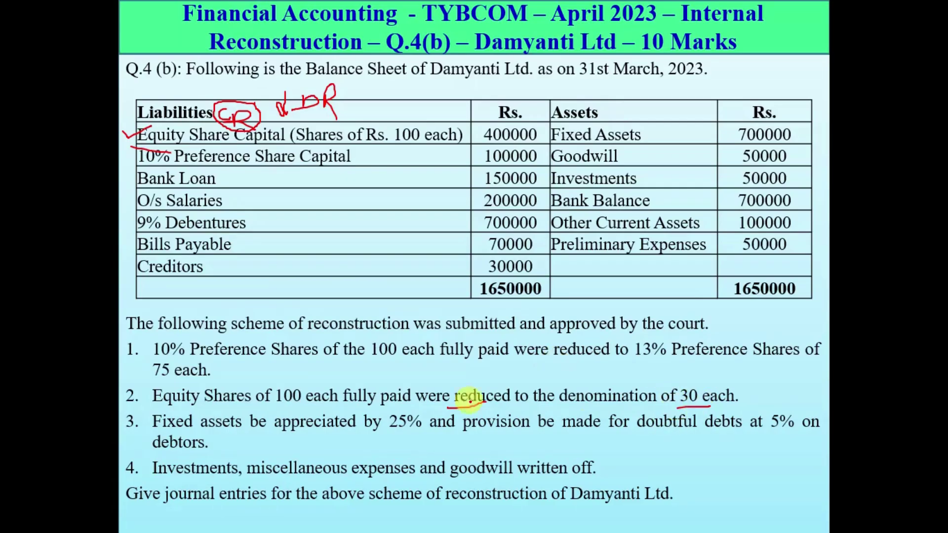
left_click_drag(232, 121, 251, 125)
left_click_drag(138, 128, 149, 139)
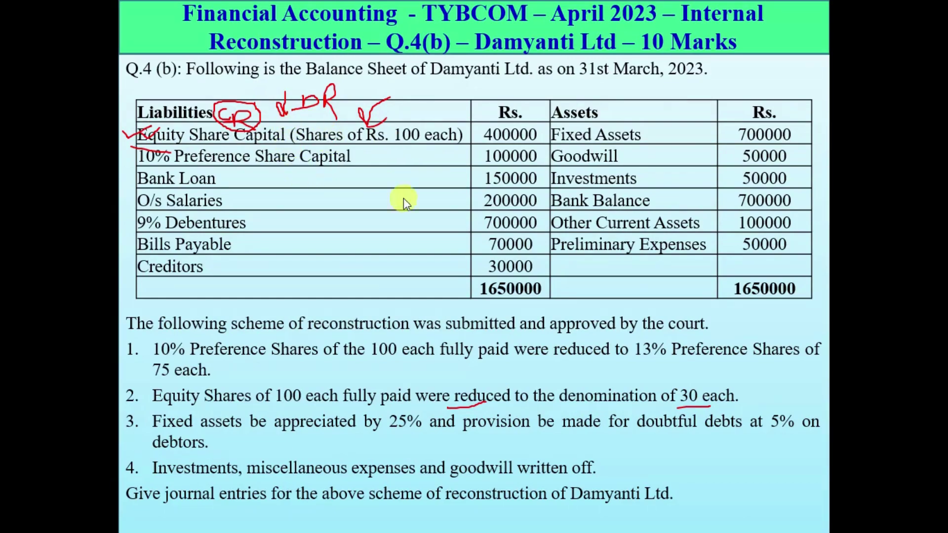
Switch to Excel and compare the Rs.30 rate in B23 with the Rs.100 rate and debit amount in row 21
key("alt+Tab")
left_click(197, 326)
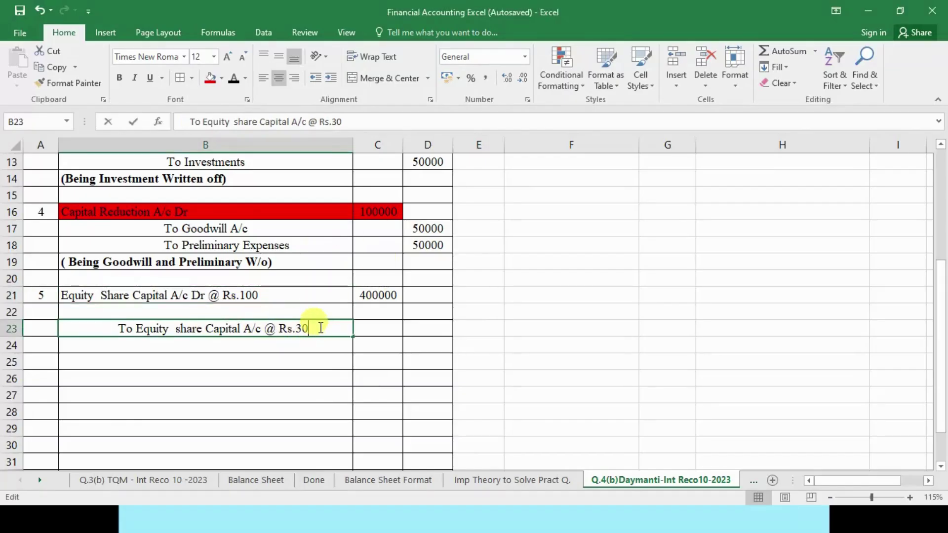
left_click_drag(320, 328, 289, 326)
left_click(430, 323)
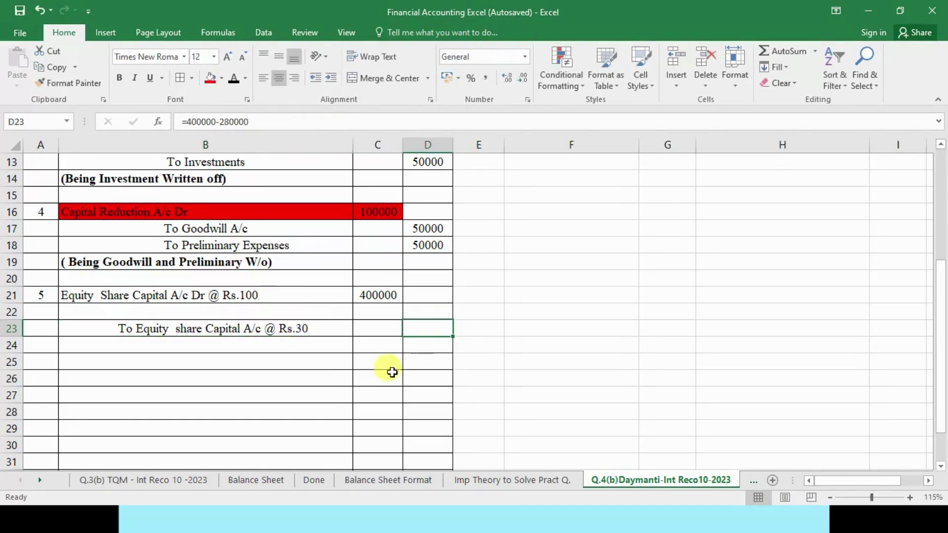
left_click(267, 298)
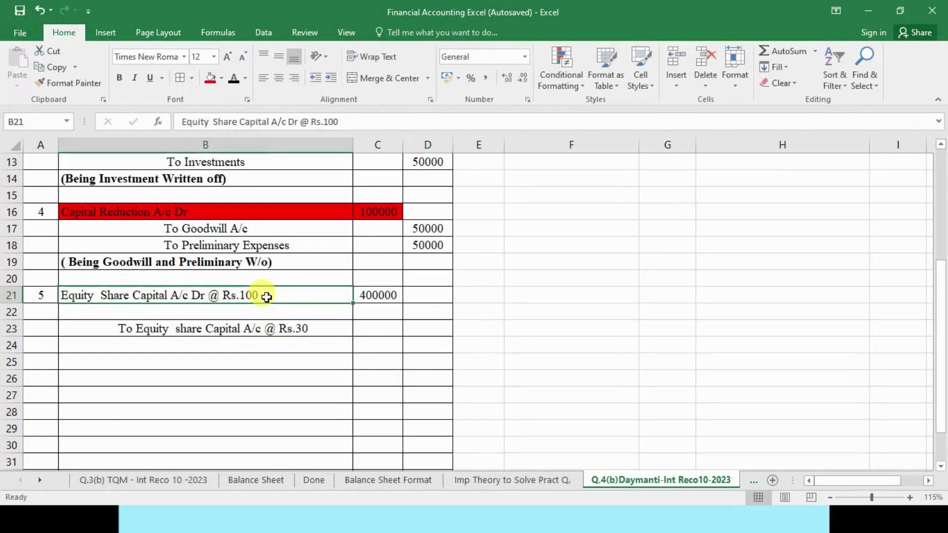
left_click(366, 296)
double_click(366, 296)
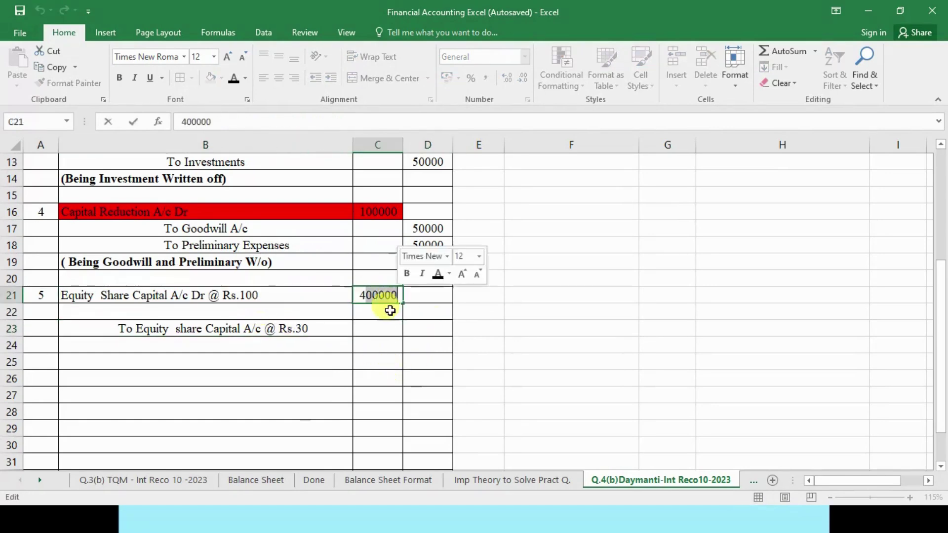
double_click(318, 330)
key("Escape")
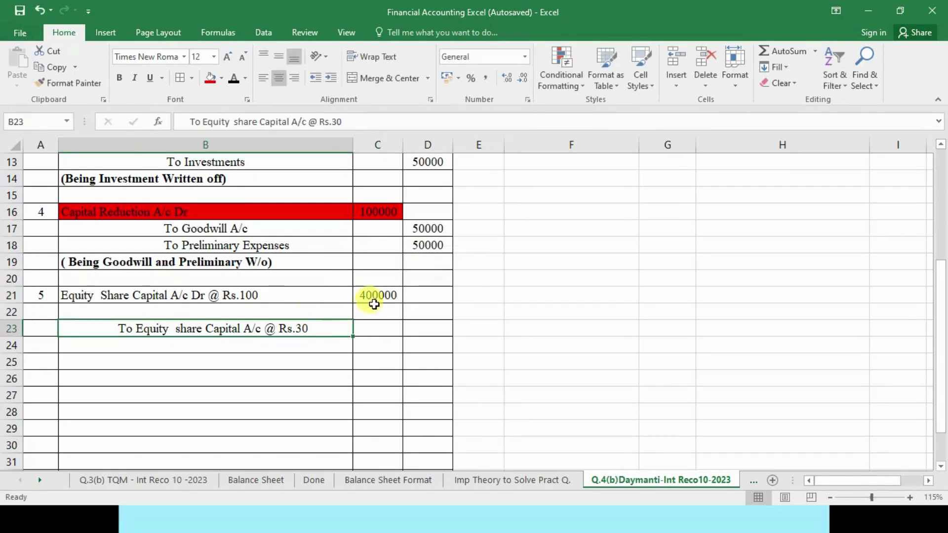
Enter the formula +30*400000/100 in D23 as the credit amount for Equity Share Capital @ Rs.30
left_click(422, 330)
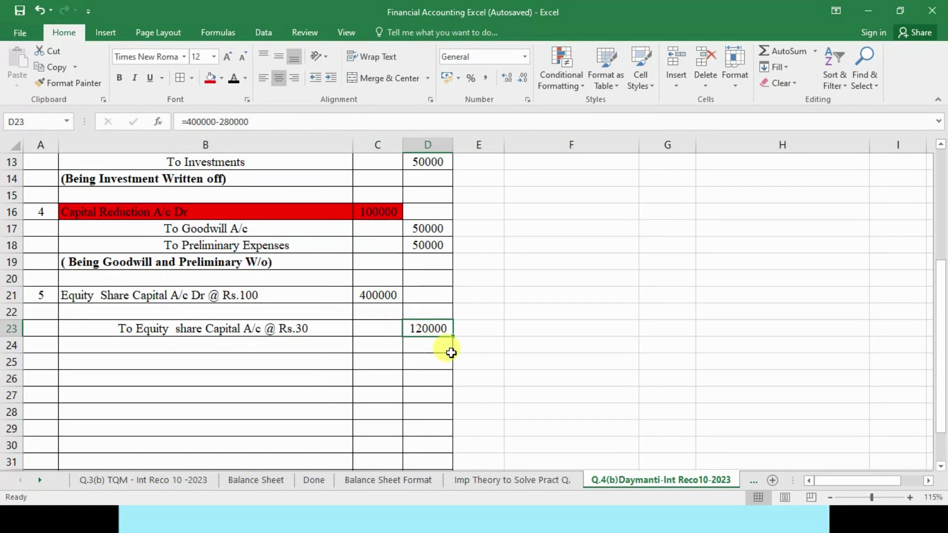
type("+")
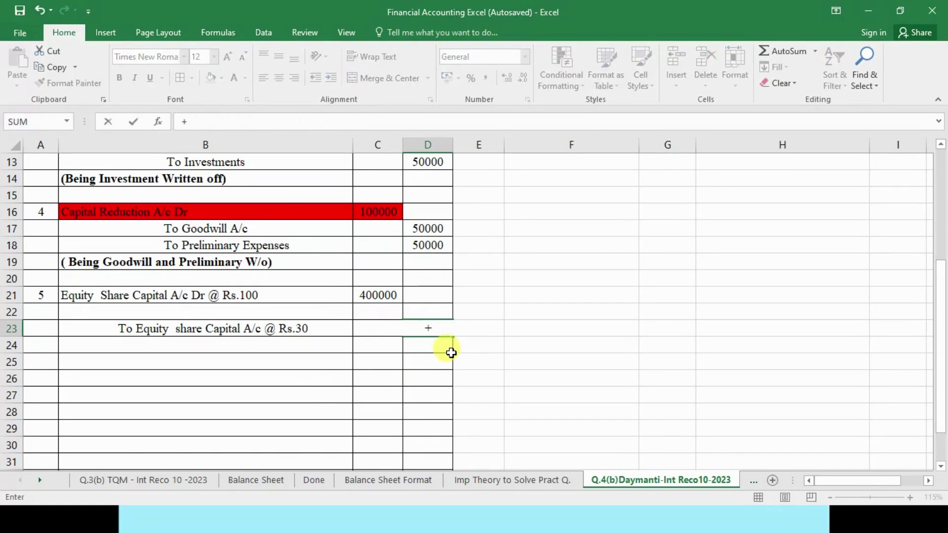
type("30")
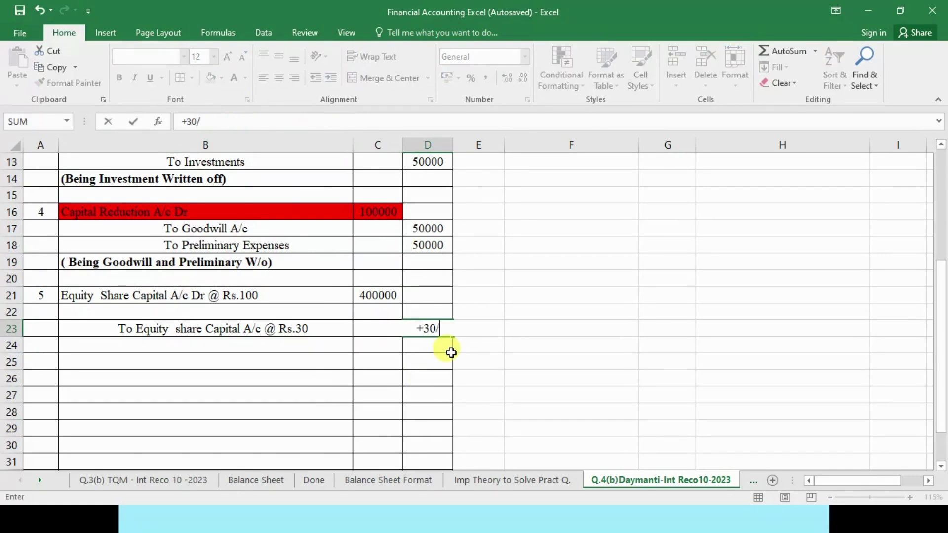
type("*400000")
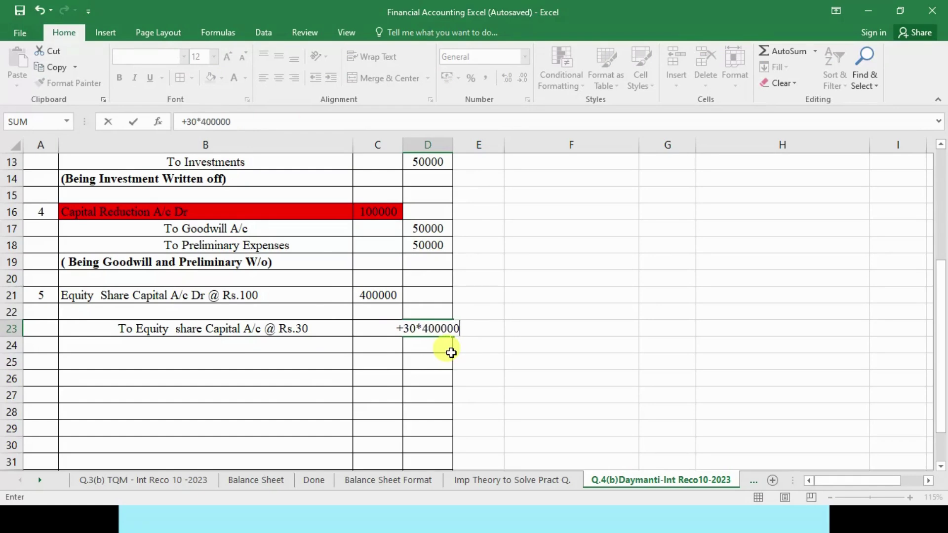
type("/100")
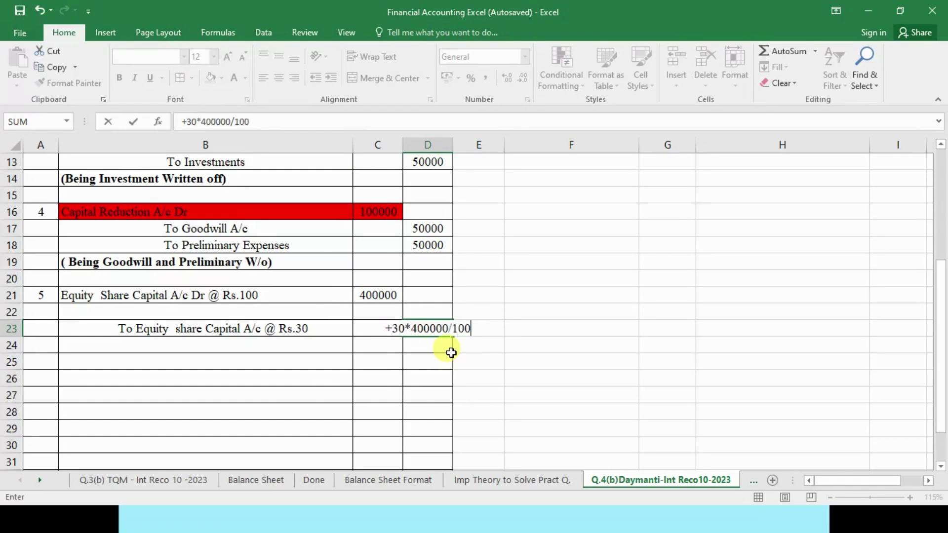
key("Return")
left_click(416, 323)
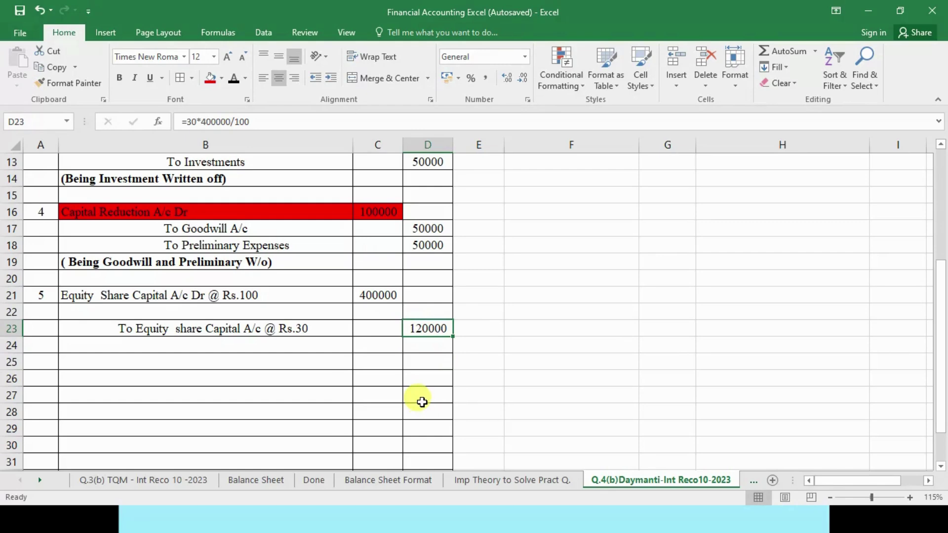
Review the debit and credit amounts of journal entries 4, 3, 2 and 1 in turn
left_click(382, 212)
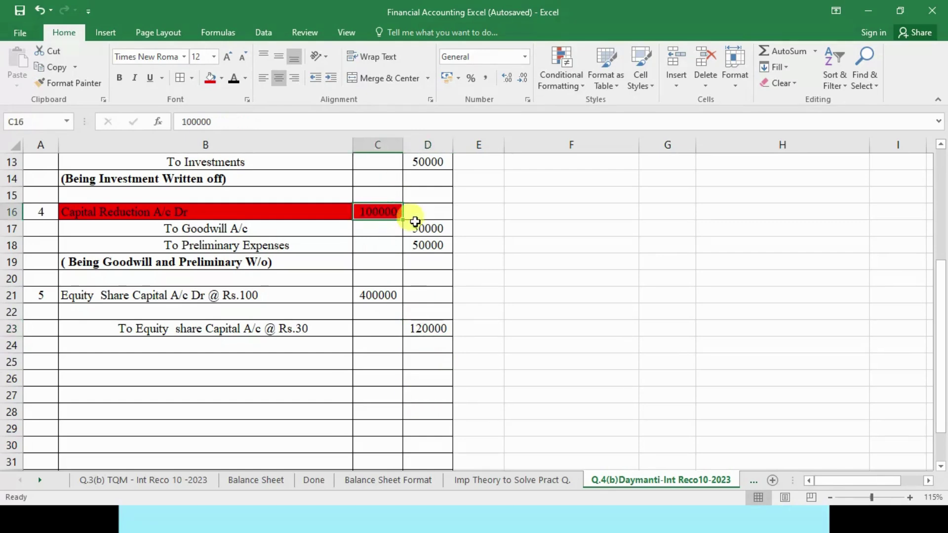
left_click_drag(422, 228, 431, 246)
scroll(402, 210, "up", 1)
left_click_drag(385, 194, 423, 205)
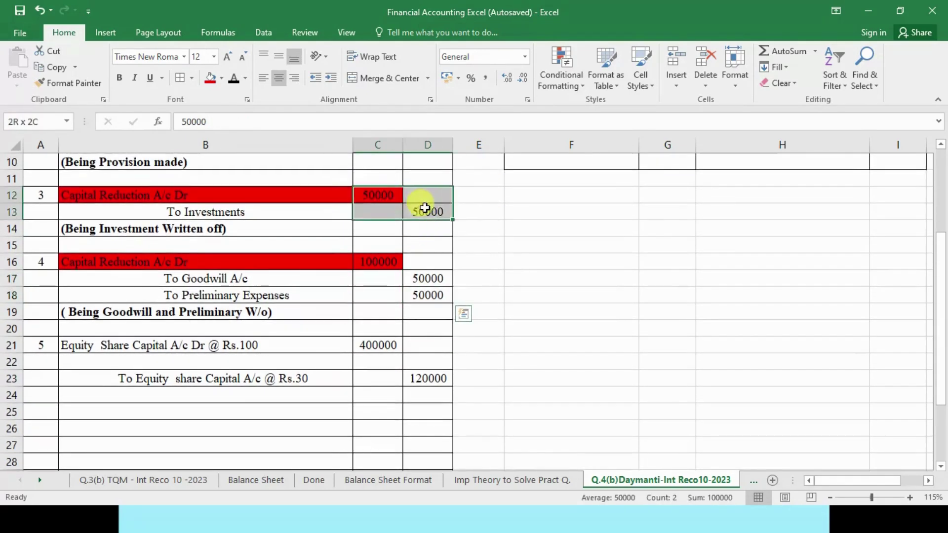
scroll(403, 218, "up", 2)
left_click_drag(381, 227, 410, 235)
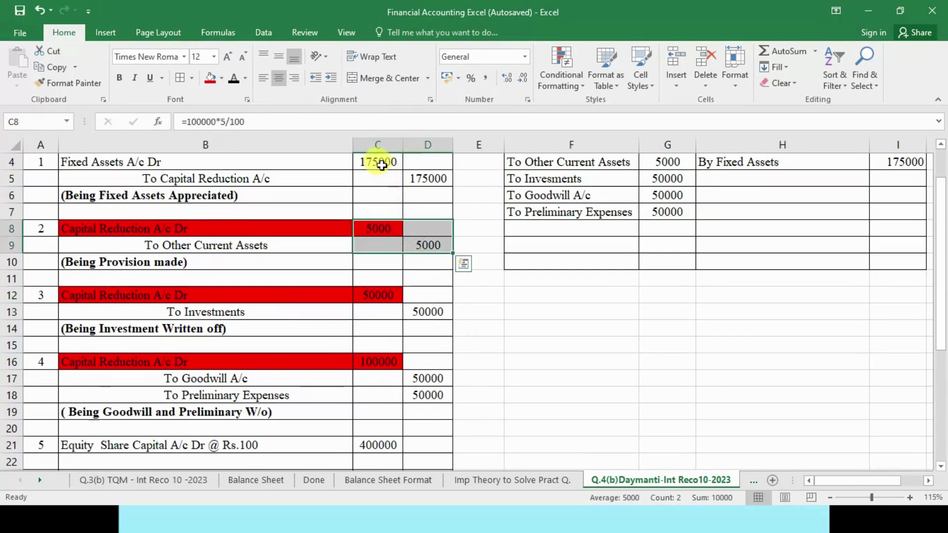
left_click_drag(377, 159, 419, 177)
scroll(381, 295, "down", 3)
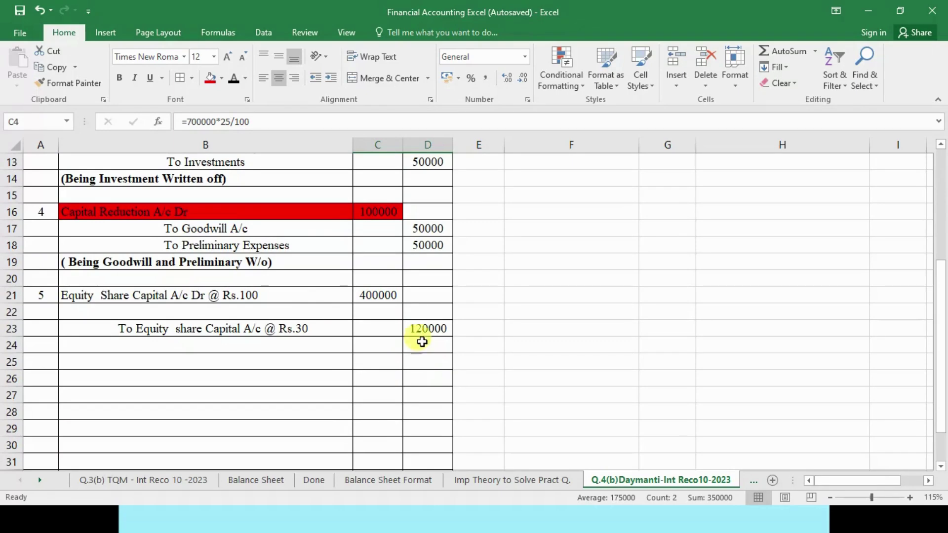
left_click(423, 313)
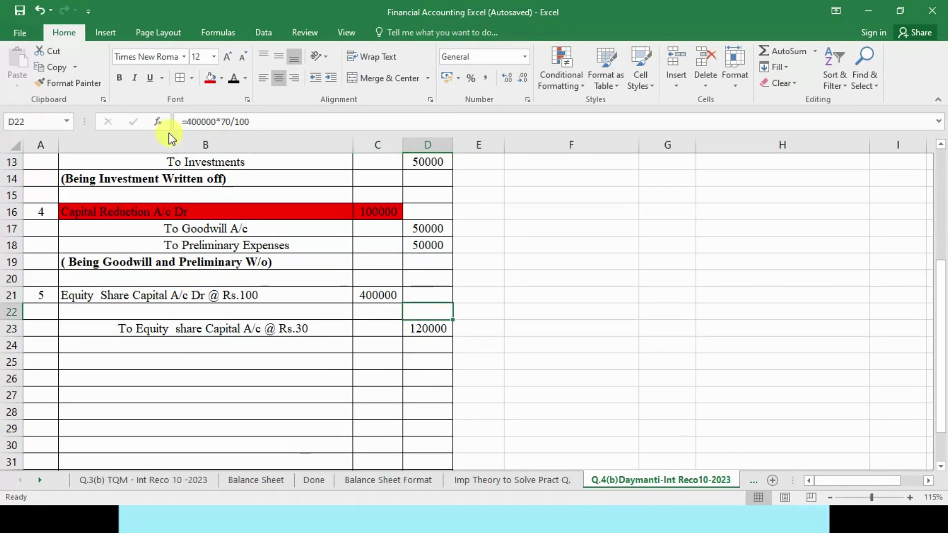
left_click(232, 79)
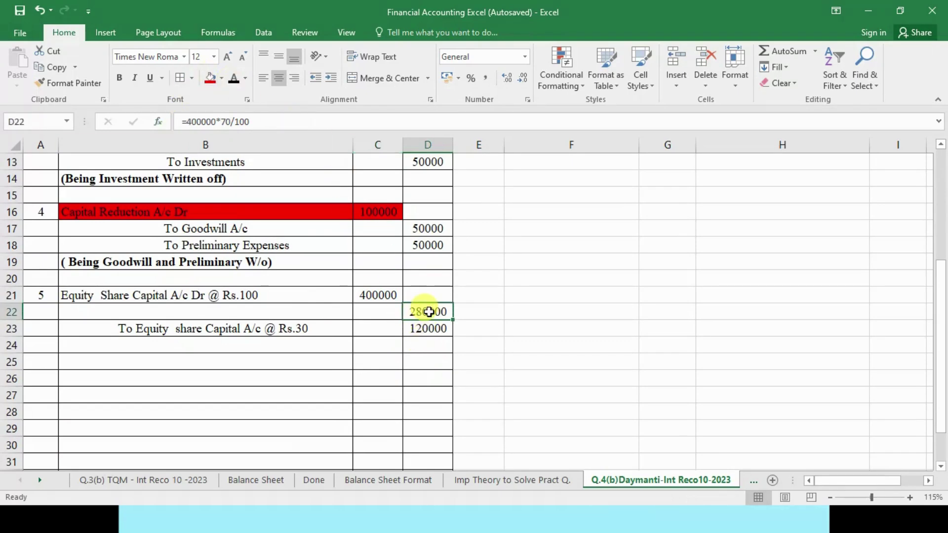
type("+400000")
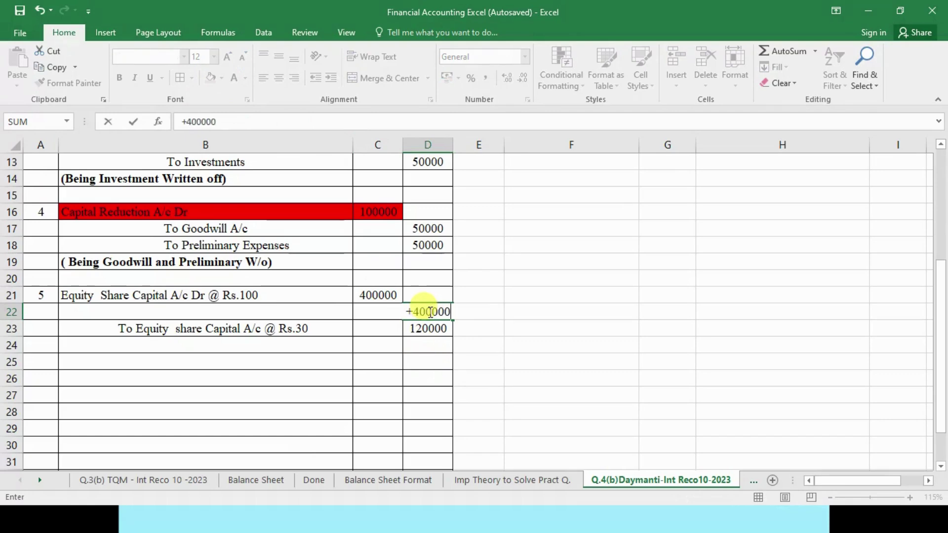
type("-120000")
key("Return")
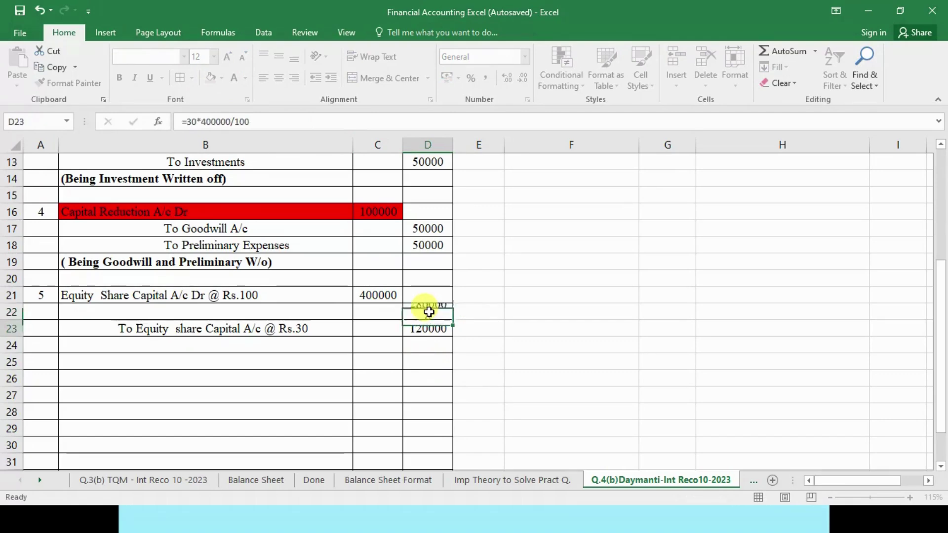
left_click(429, 311)
Reveal the hidden text in B22 ("To Capital Reduction A/c @ Rs.70") and the narration in B24 by applying black font colour
left_click(205, 312)
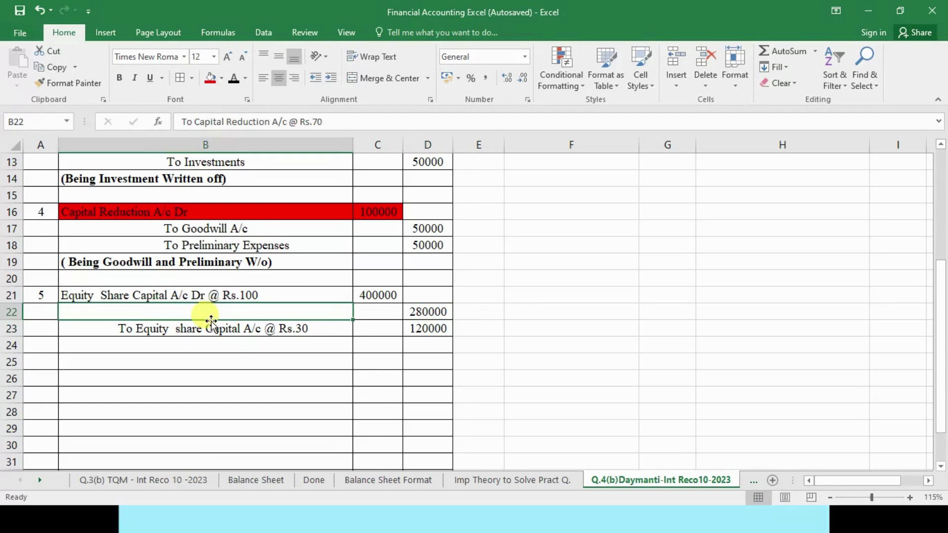
left_click(234, 79)
left_click(429, 311)
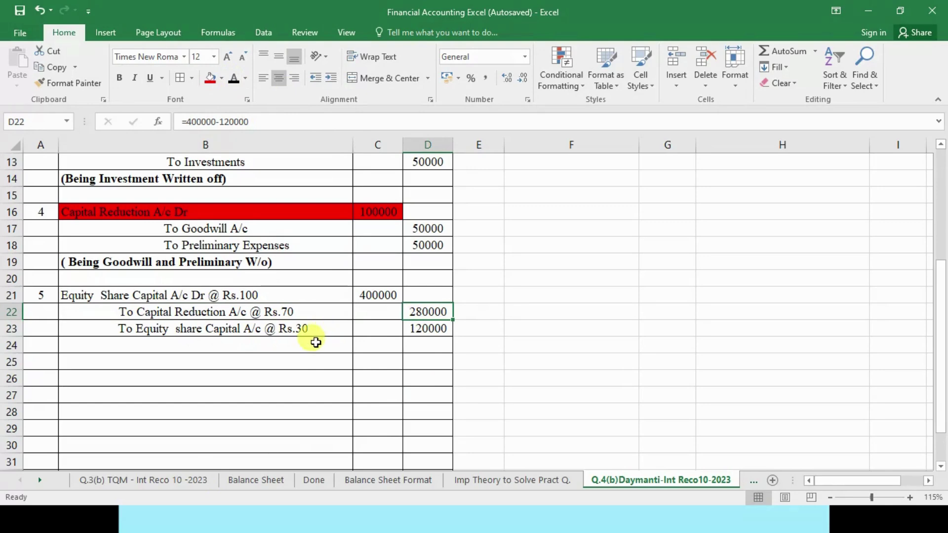
left_click(303, 345)
left_click(234, 79)
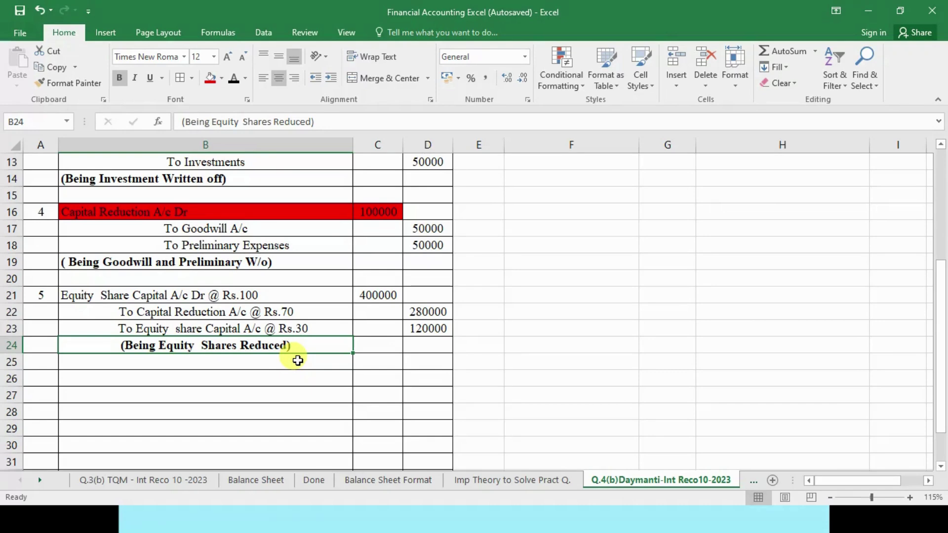
Check the reconstruction scheme on the slide and return to the journal worksheet in Excel
left_click(64, 378)
key("alt+Tab")
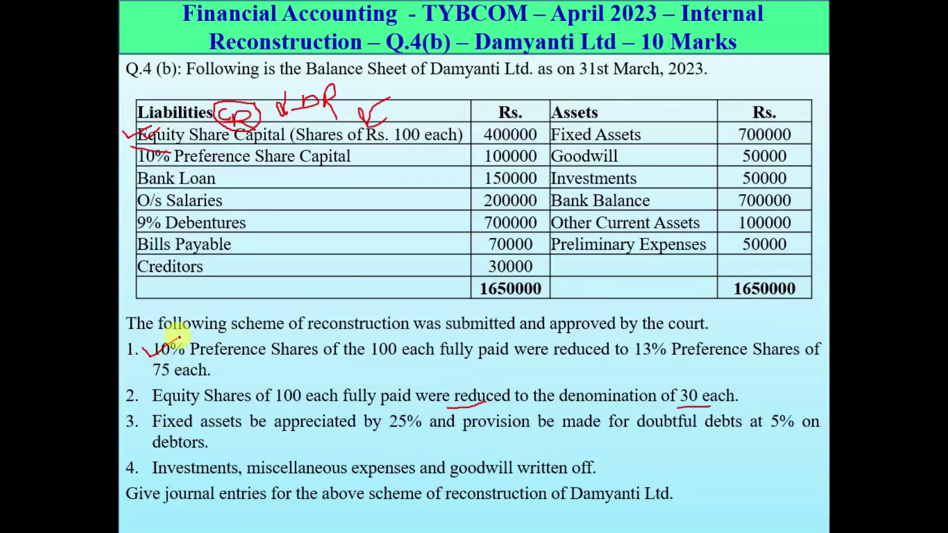
key("alt+Tab")
Carry B22's Capital Reduction line to the account's credit side by revealing "By Equity Share Capital" in H5 in black font
left_click(296, 311)
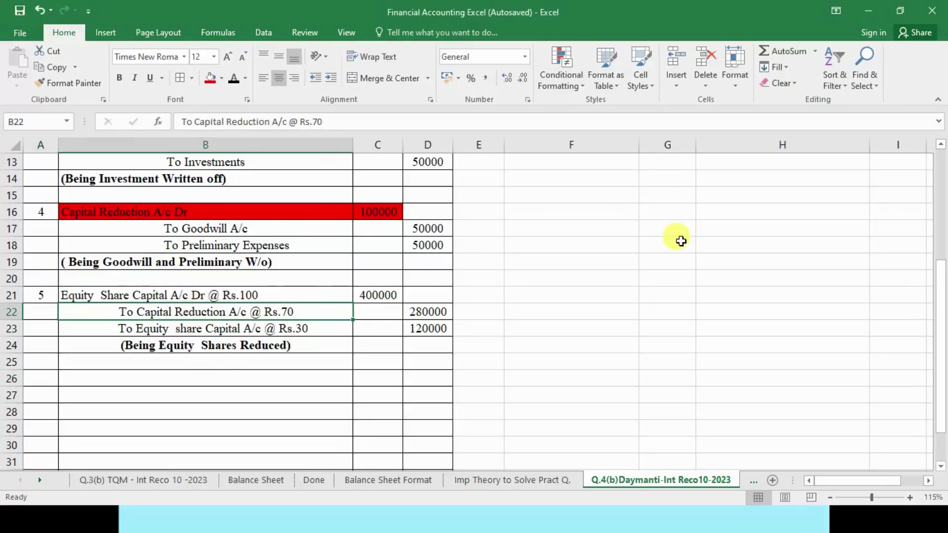
double_click(155, 311)
left_click_drag(118, 312, 386, 303)
scroll(627, 283, "up", 4)
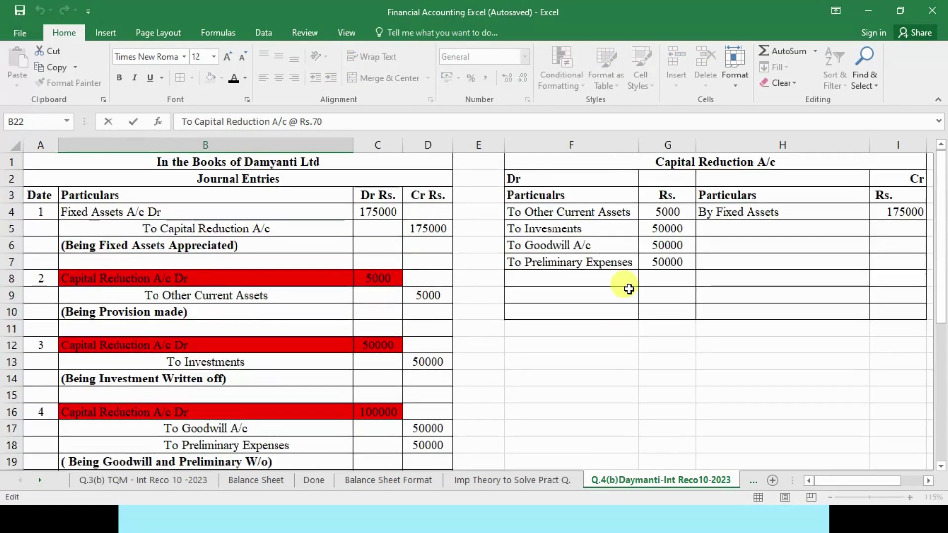
left_click(699, 229)
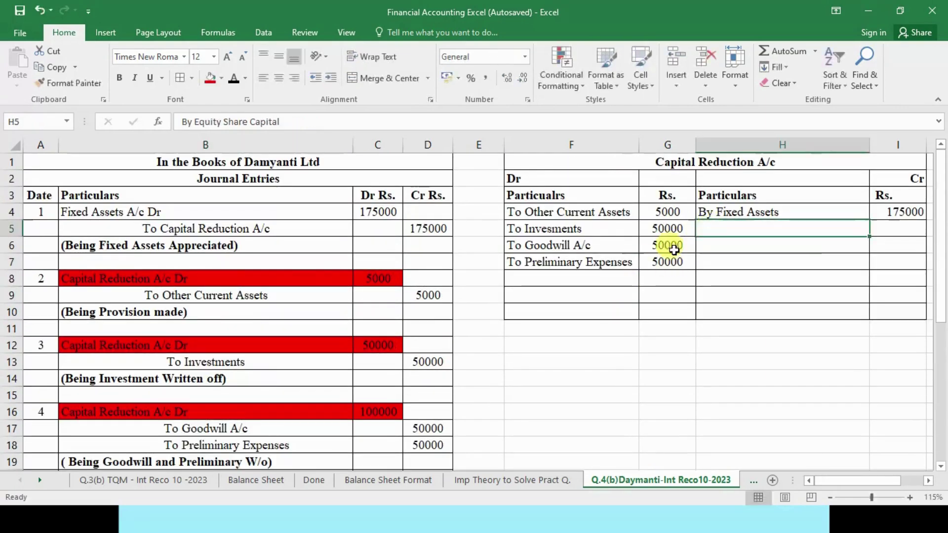
left_click(237, 80)
Check entry 5's debit and credit amounts and reveal the 280000 credit for Equity Share Capital in I5
scroll(474, 326, "down", 4)
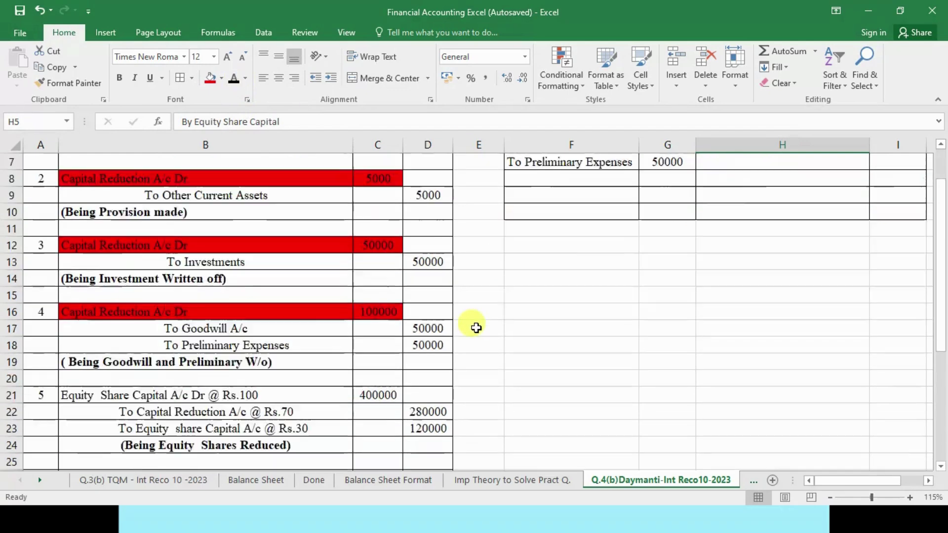
left_click(381, 292)
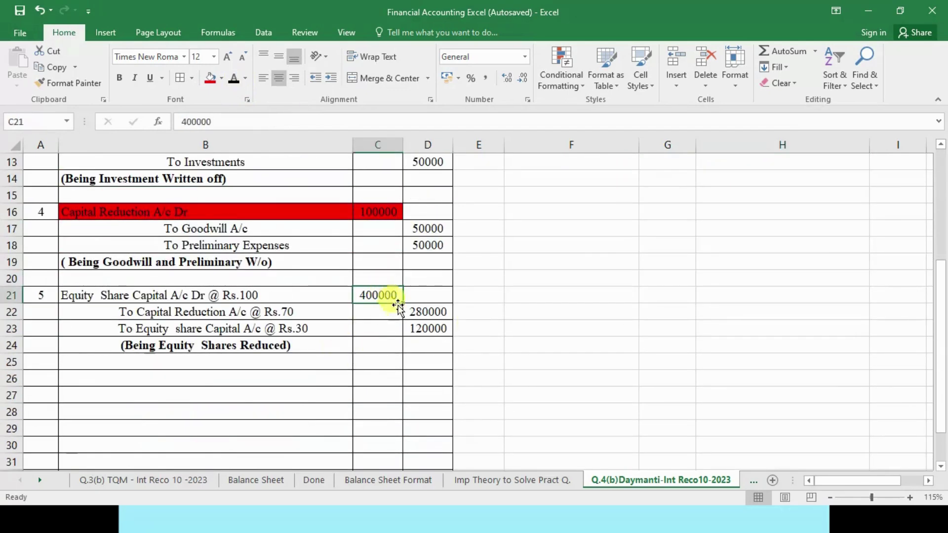
key("Right")
key("Down")
key("Down")
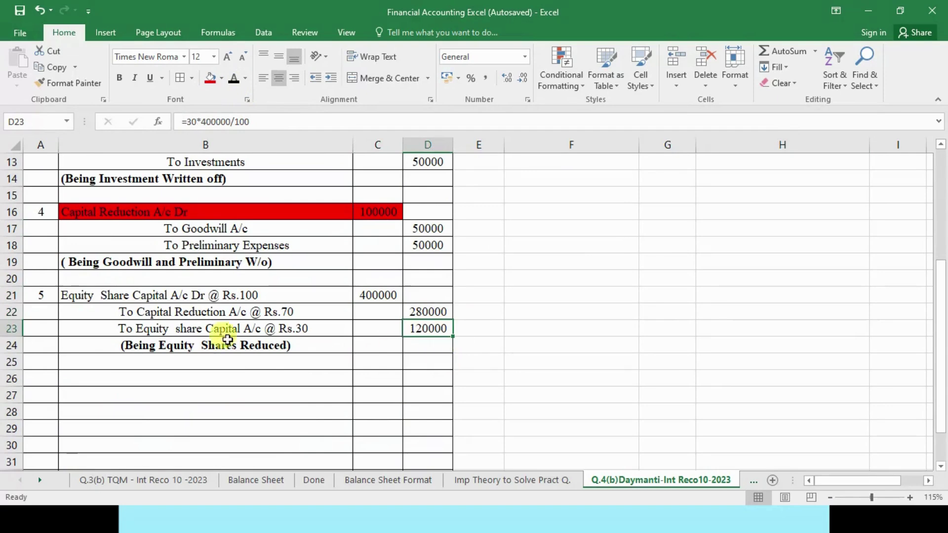
left_click_drag(158, 311, 420, 311)
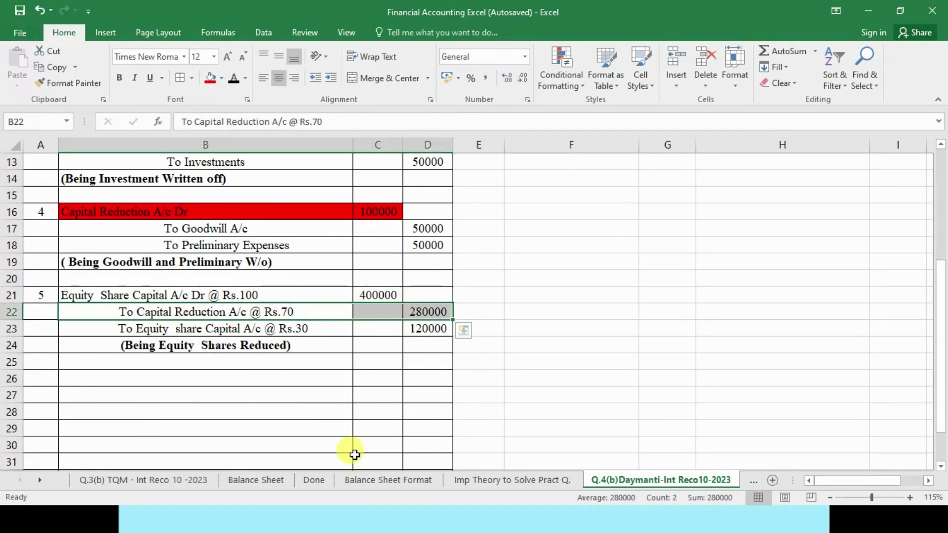
scroll(895, 334, "up", 4)
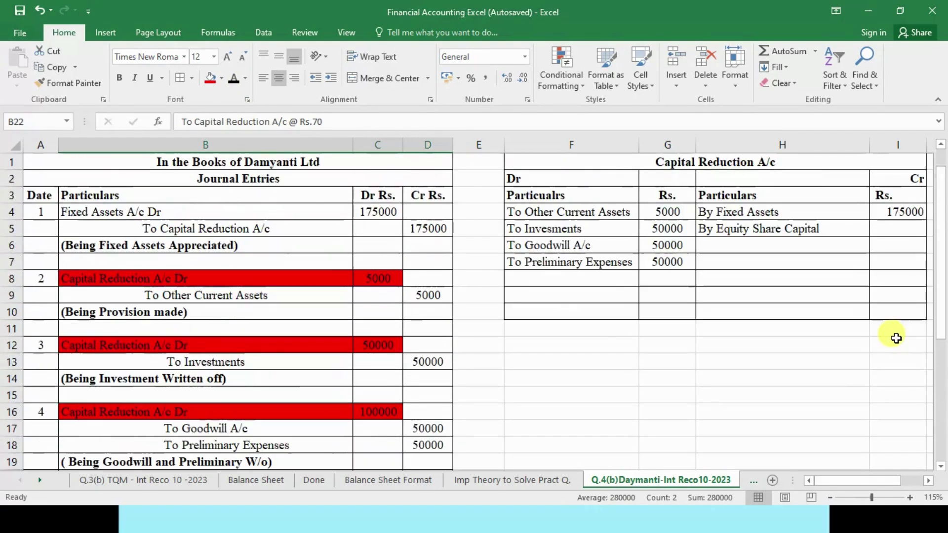
left_click(897, 229)
Compare the Capital Reduction line in B22 with the "By Equity Share Capital" line in H5
scroll(546, 275, "down", 3)
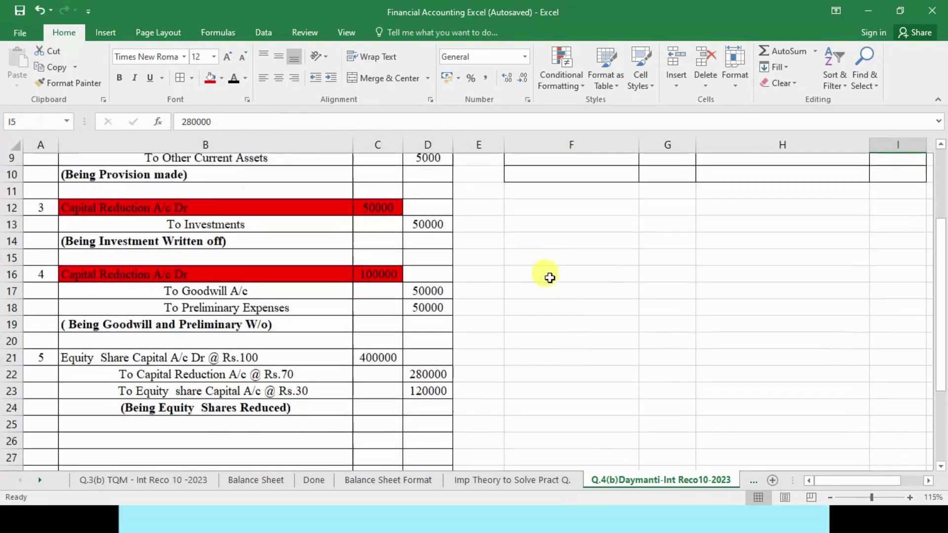
left_click(134, 363)
key("Down")
key("Down")
double_click(122, 362)
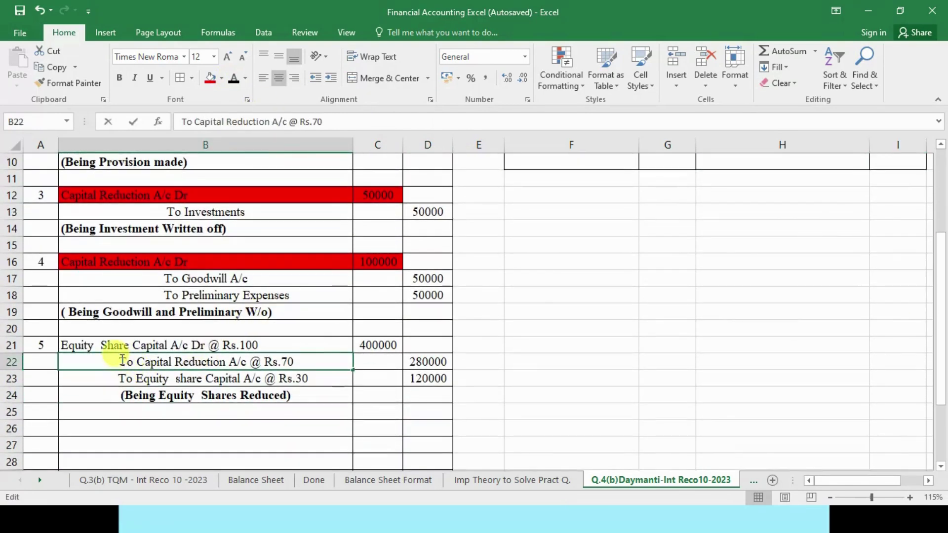
left_click_drag(205, 361, 237, 362)
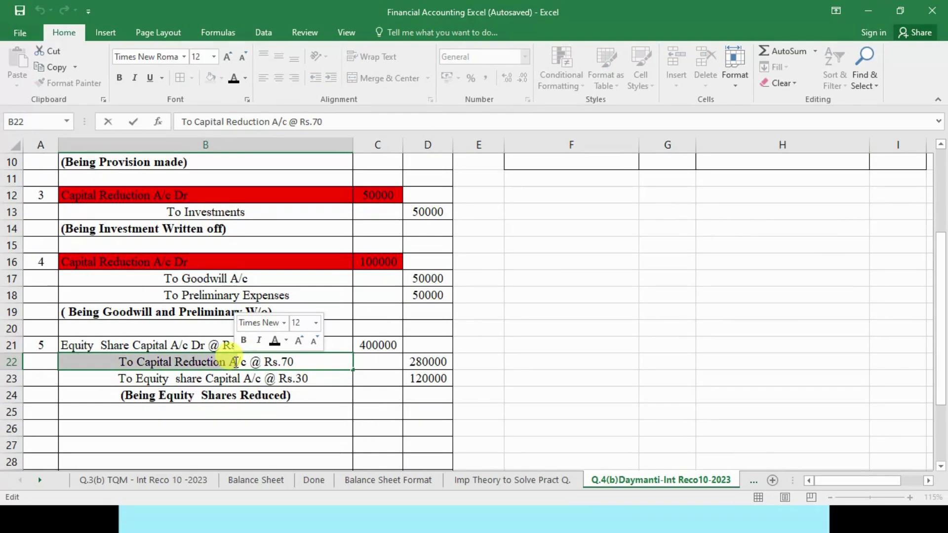
scroll(790, 270, "up", 2)
left_click(765, 178)
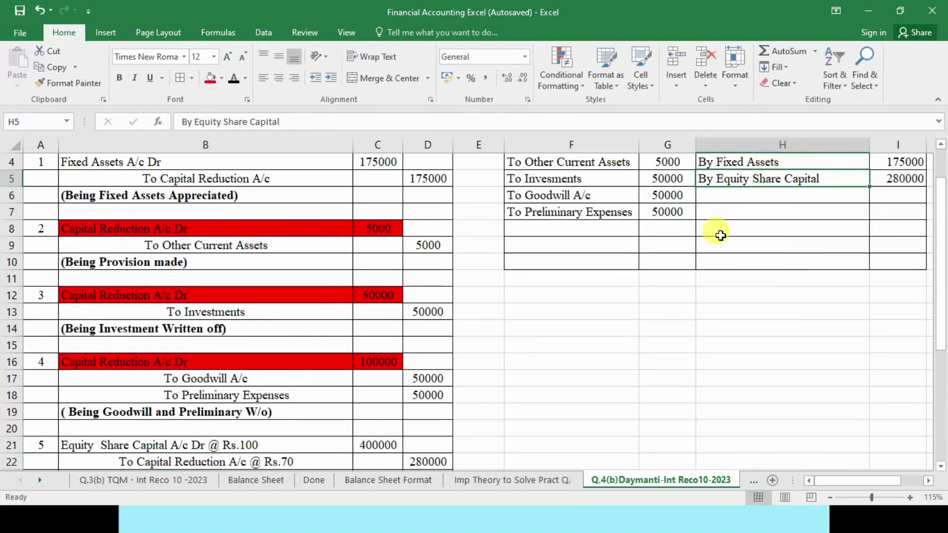
Fill the Capital Reduction line of entry 5, B22:D22, with red
scroll(588, 272, "down", 1)
left_click(162, 411)
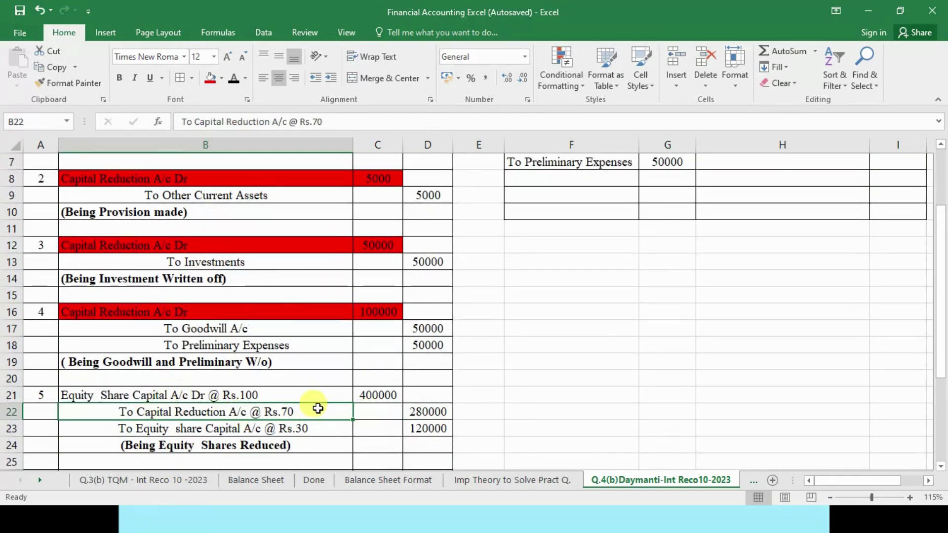
left_click_drag(317, 409, 422, 408)
left_click(212, 78)
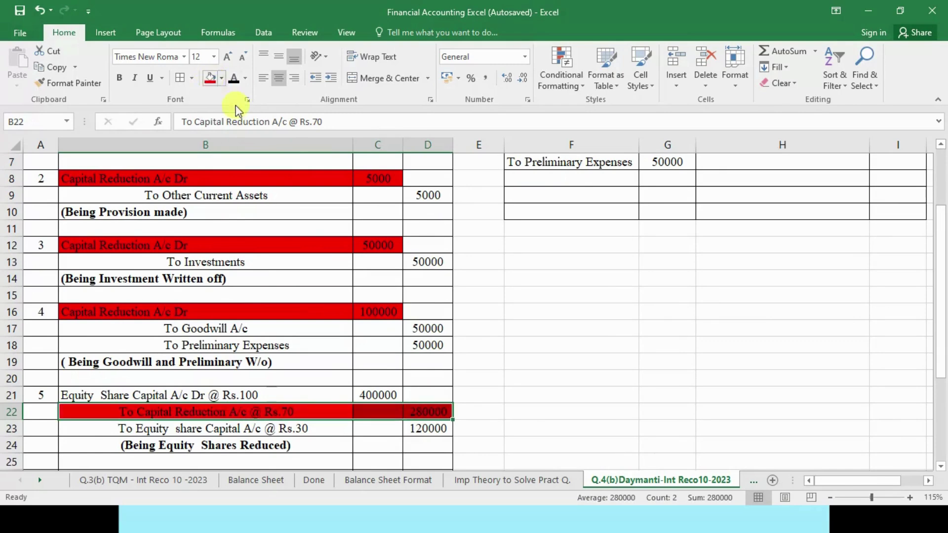
Review the credit side of the Capital Reduction account and the completed entry 5
scroll(777, 288, "up", 2)
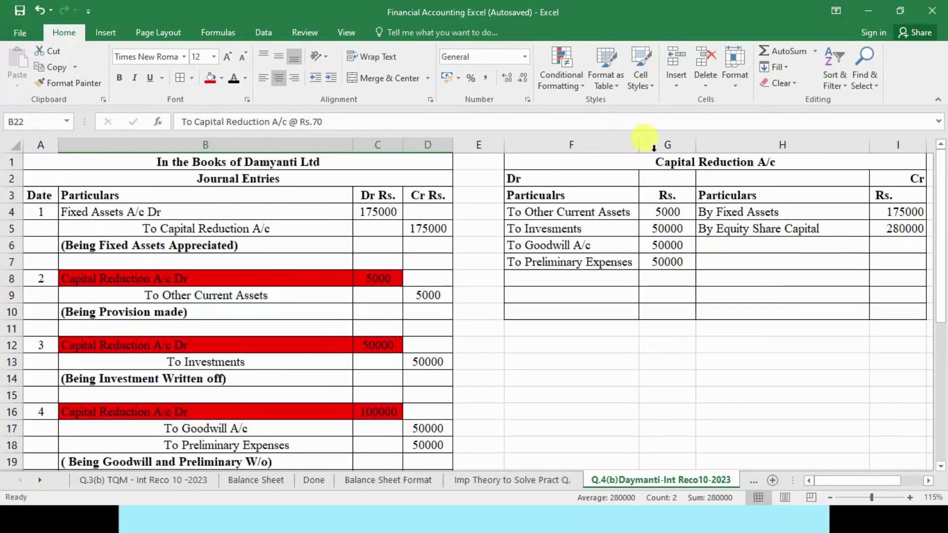
left_click(664, 161)
left_click(777, 213)
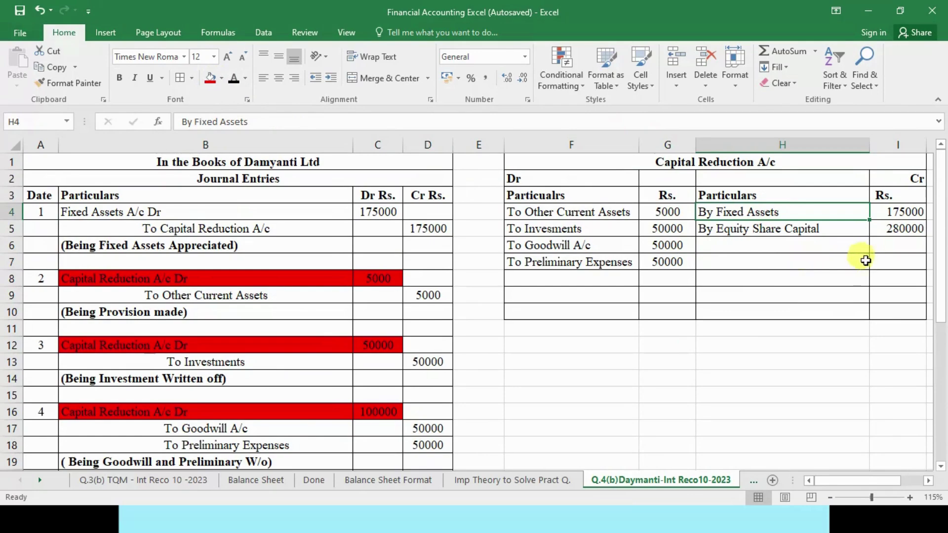
left_click(876, 228)
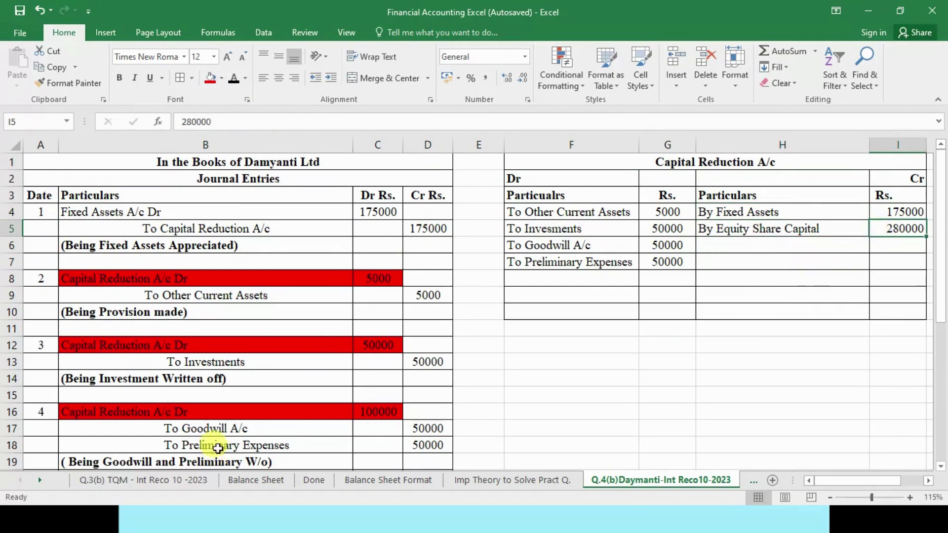
scroll(220, 439, "down", 3)
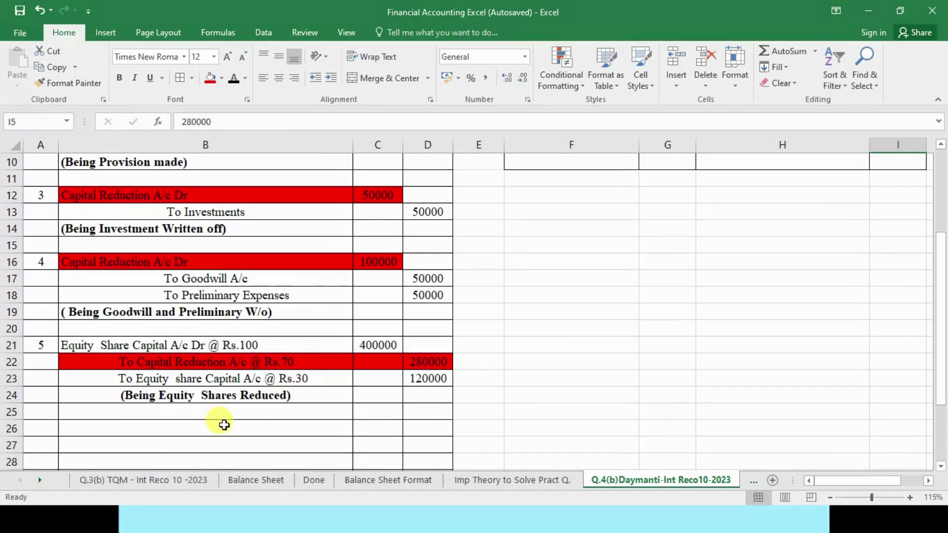
scroll(225, 425, "down", 2)
Switch to the slide show and underline "Preference Shares" in point 1
key("alt+Tab")
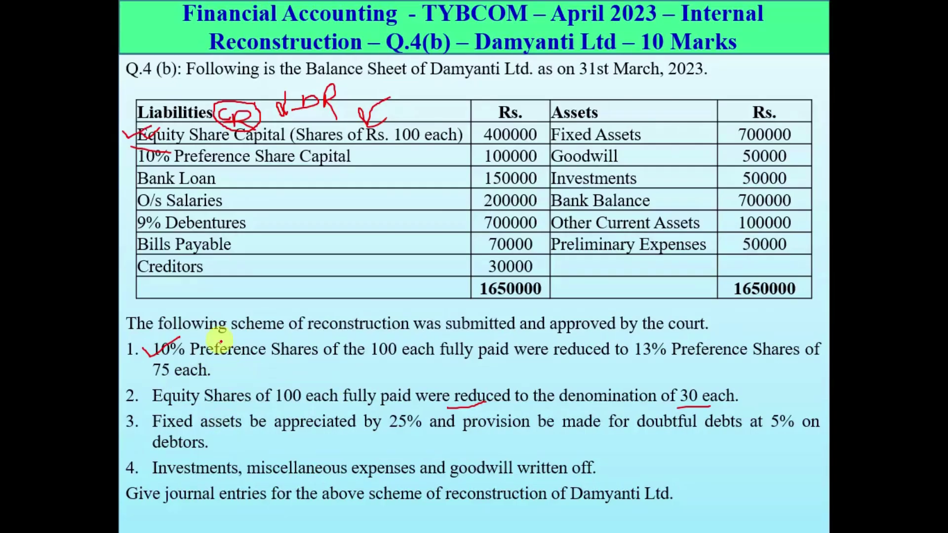
left_click_drag(212, 361, 312, 356)
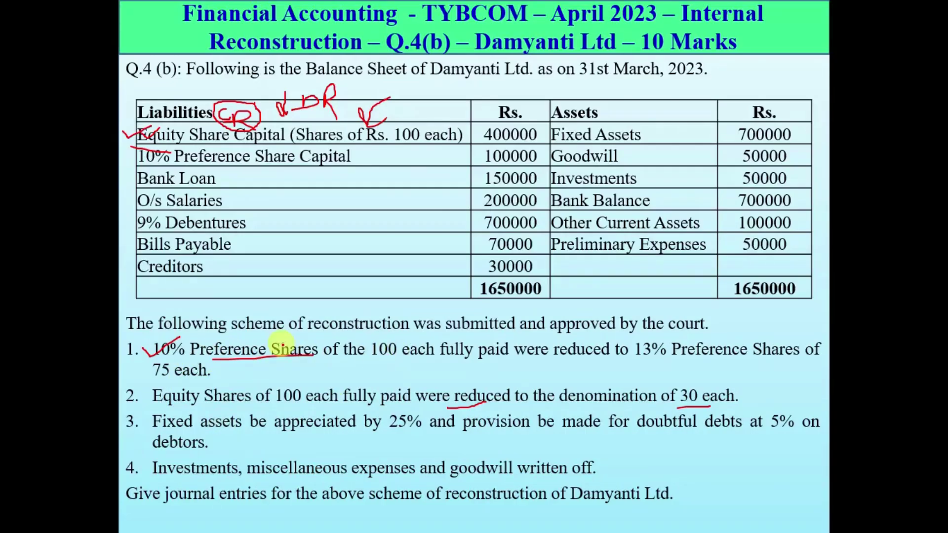
key("alt+Tab")
key("alt+Tab")
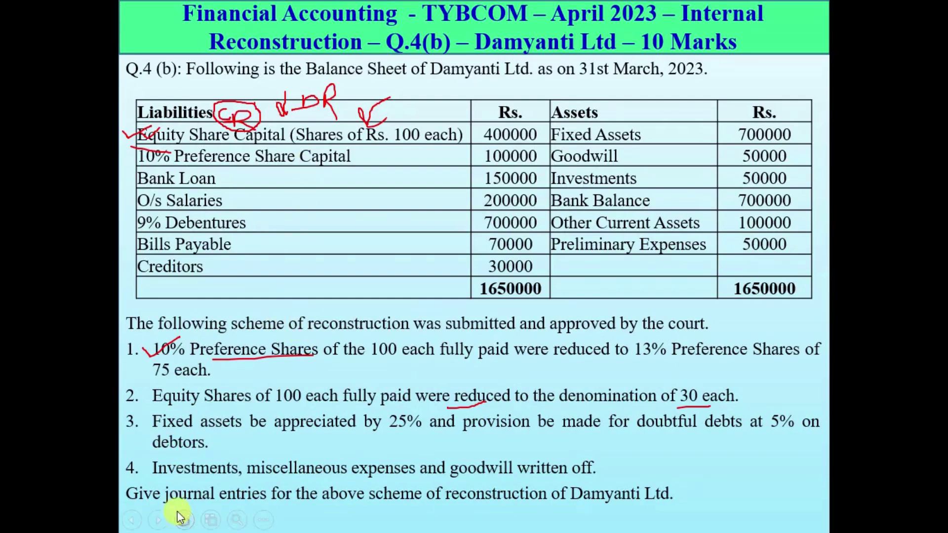
Erase all ink on the slide, and mark Liabilities with "CR" and 10% Preference Share Capital with a tick
left_click(183, 521)
left_click(165, 467)
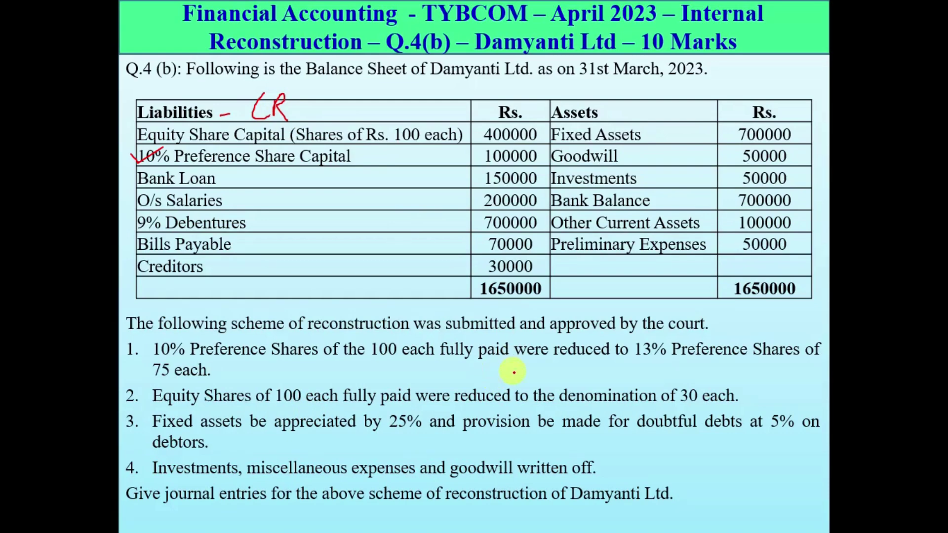
Box "reduced" and underline "100", "13%" and "75 each" in point 1, plus "10%" in the Preference Share Capital row
left_click_drag(541, 359, 614, 353)
left_click_drag(583, 338, 541, 359)
left_click_drag(368, 354, 399, 353)
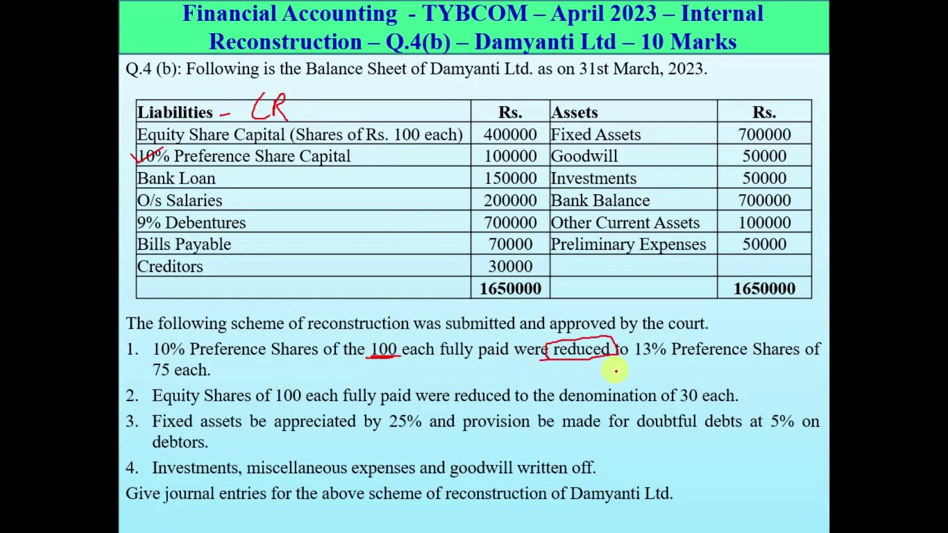
left_click_drag(642, 361, 666, 359)
mouse_move(137, 164)
left_mouse_down()
mouse_move(122, 167)
mouse_move(165, 166)
left_mouse_up()
left_click_drag(150, 378, 191, 376)
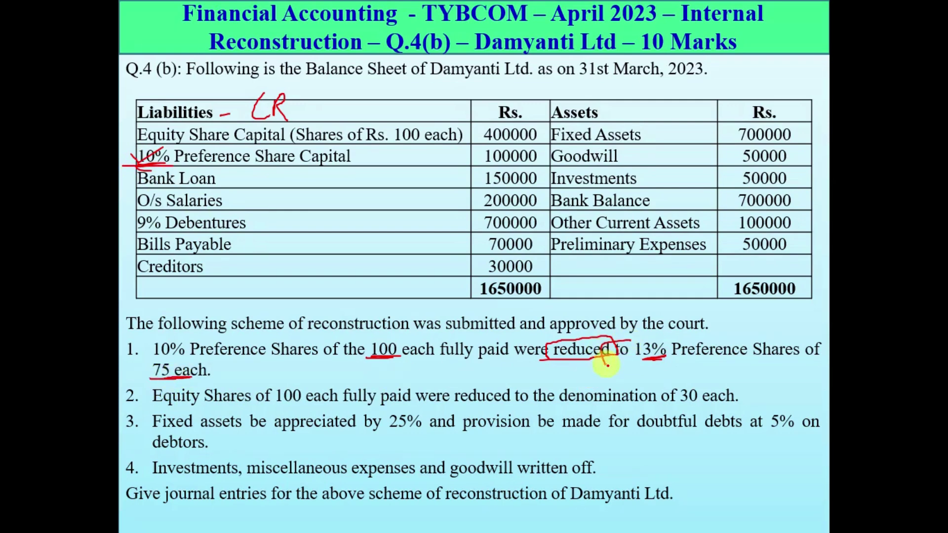